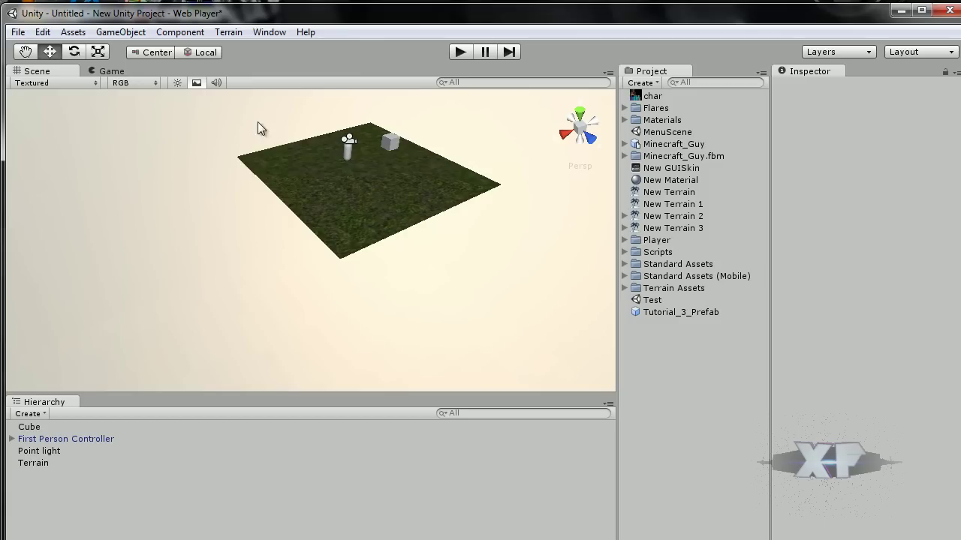
Save the current scene as 1234 and start a new, empty scene
{"action": "left_click", "coordinate": [18, 33]}
{"action": "left_click", "coordinate": [432, 24]}
{"action": "left_click", "coordinate": [20, 33]}
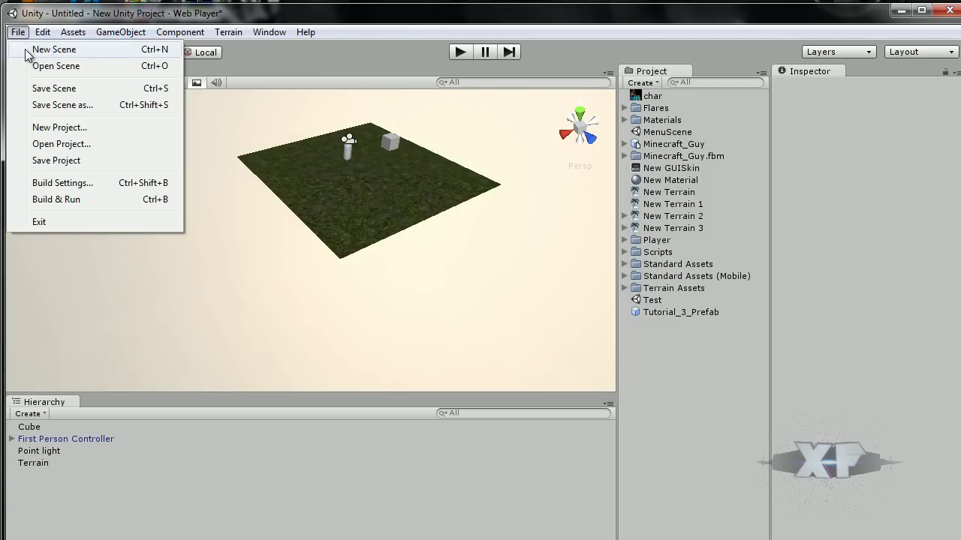
{"action": "left_click", "coordinate": [54, 50]}
{"action": "left_click", "coordinate": [477, 327]}
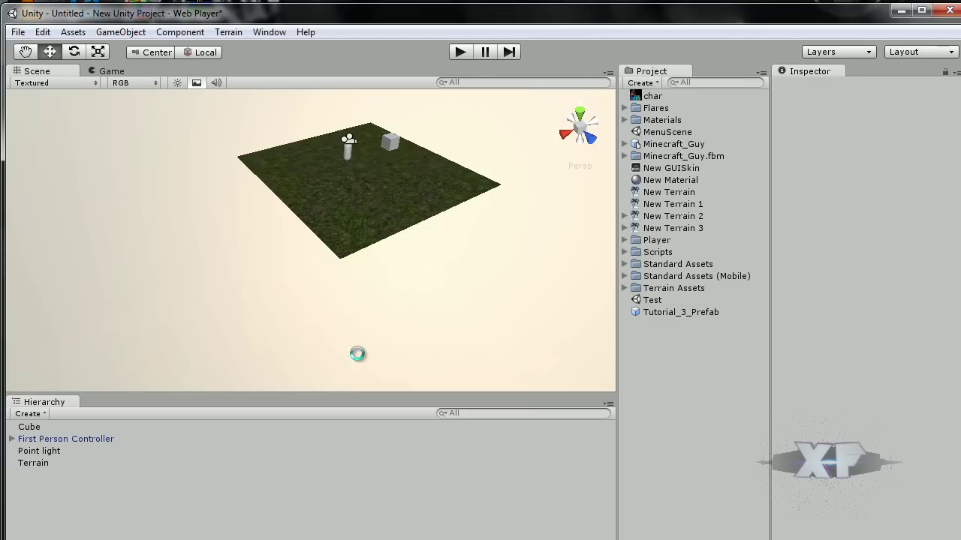
{"action": "type", "text": "1234"}
{"action": "left_click", "coordinate": [374, 399]}
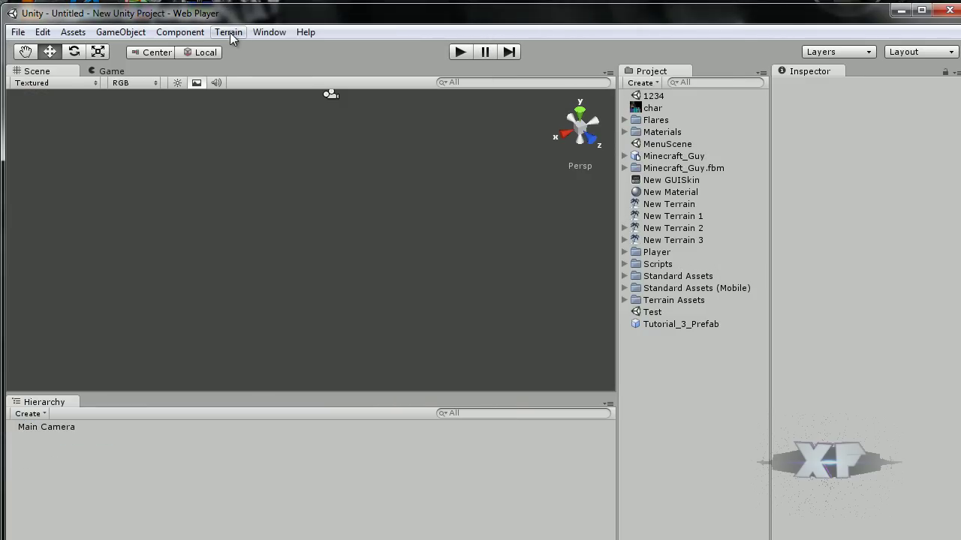
Create a terrain and shrink it to a small square through its resolution settings
{"action": "left_click", "coordinate": [229, 32]}
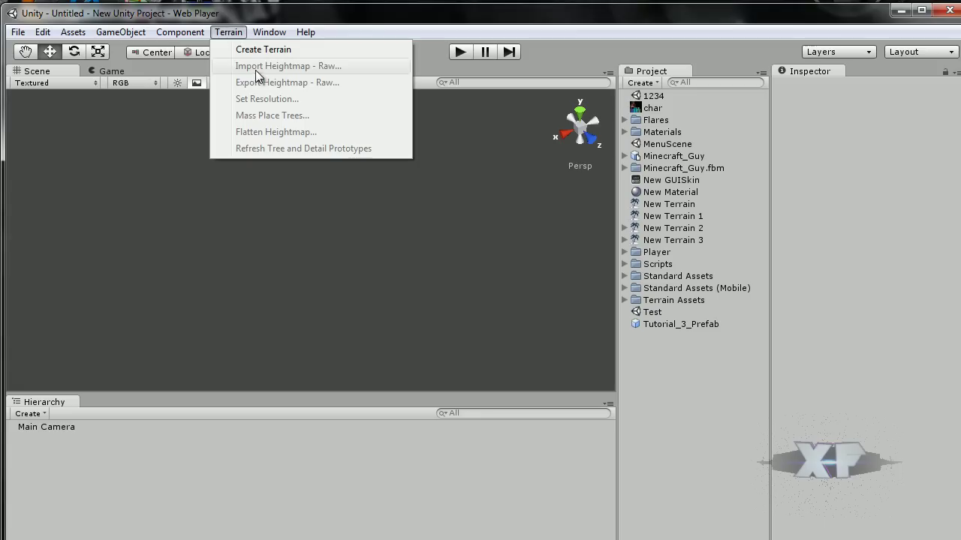
{"action": "left_click", "coordinate": [266, 50]}
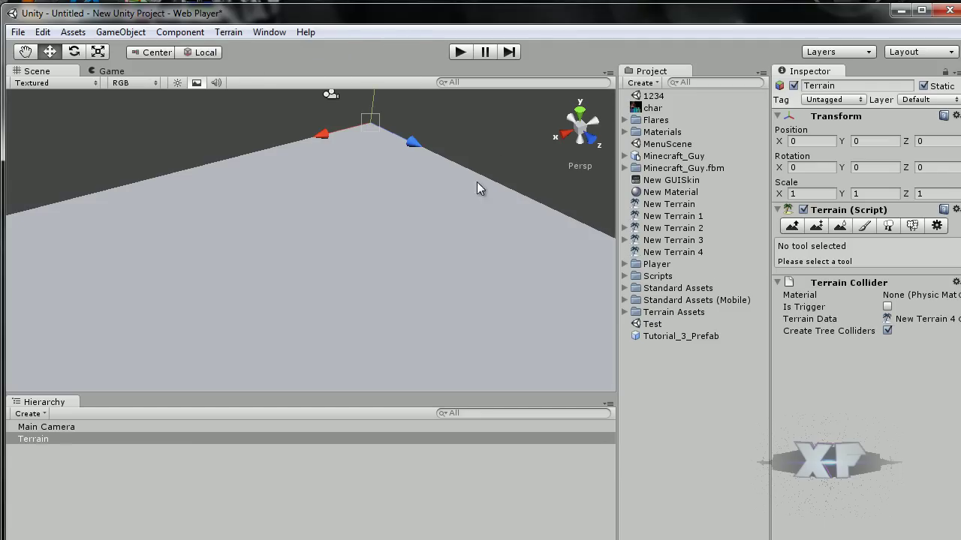
{"action": "left_click", "coordinate": [229, 33]}
{"action": "left_click", "coordinate": [264, 98]}
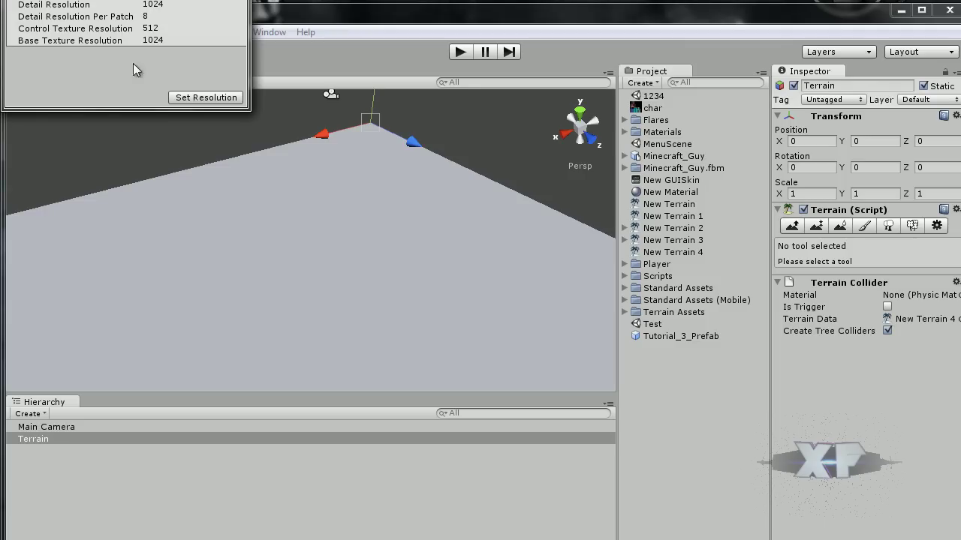
{"action": "left_click", "coordinate": [230, 98]}
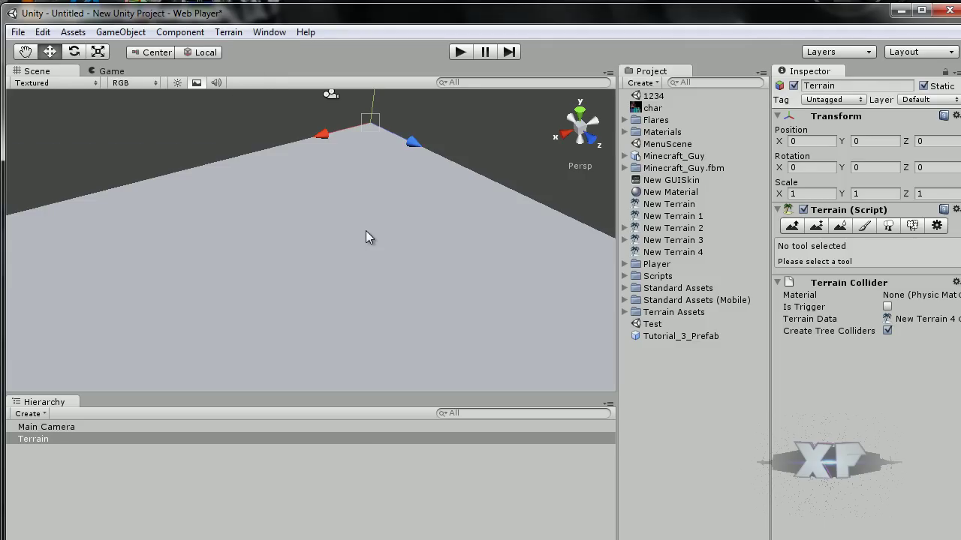
{"action": "scroll", "coordinate": [450, 197], "scroll_direction": "down", "scroll_amount": 5}
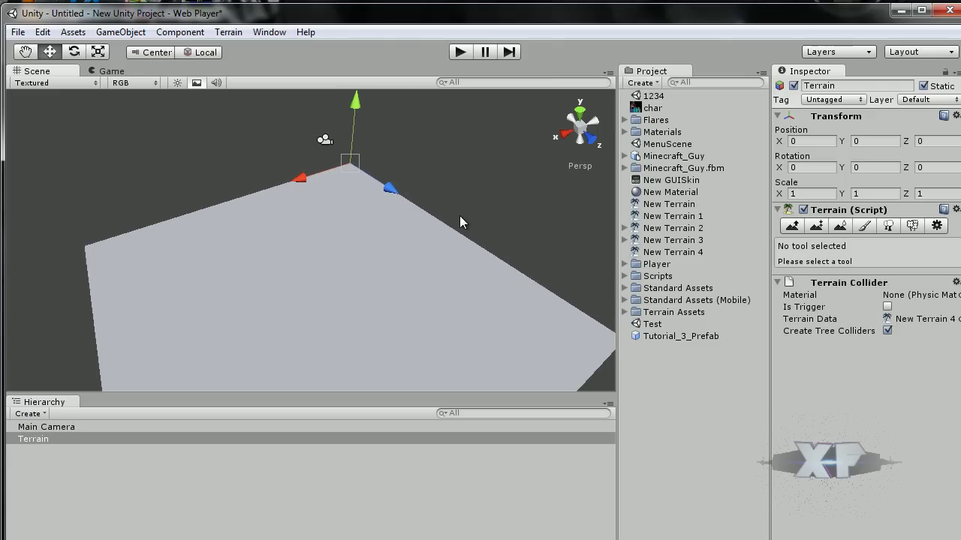
{"action": "left_click", "coordinate": [228, 32]}
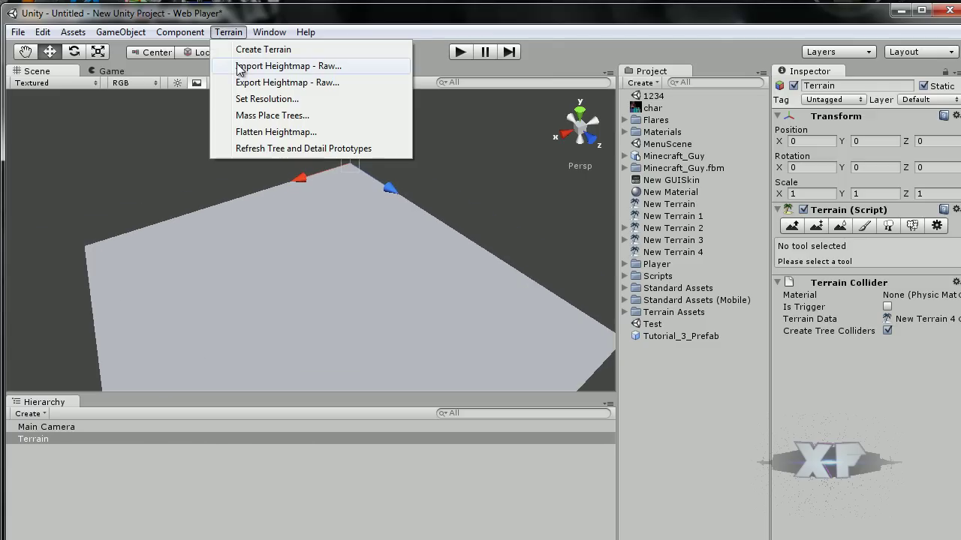
{"action": "left_click", "coordinate": [255, 99]}
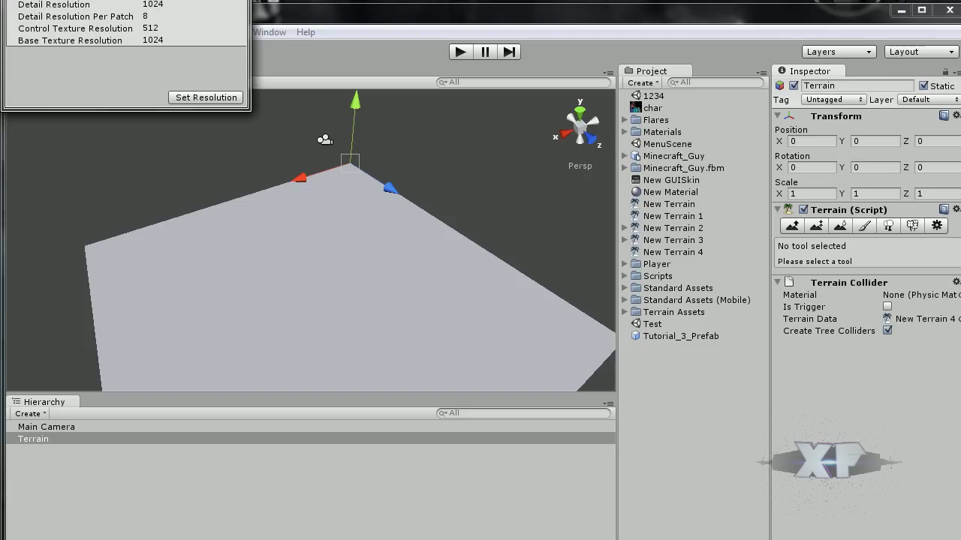
{"action": "left_click", "coordinate": [214, 97]}
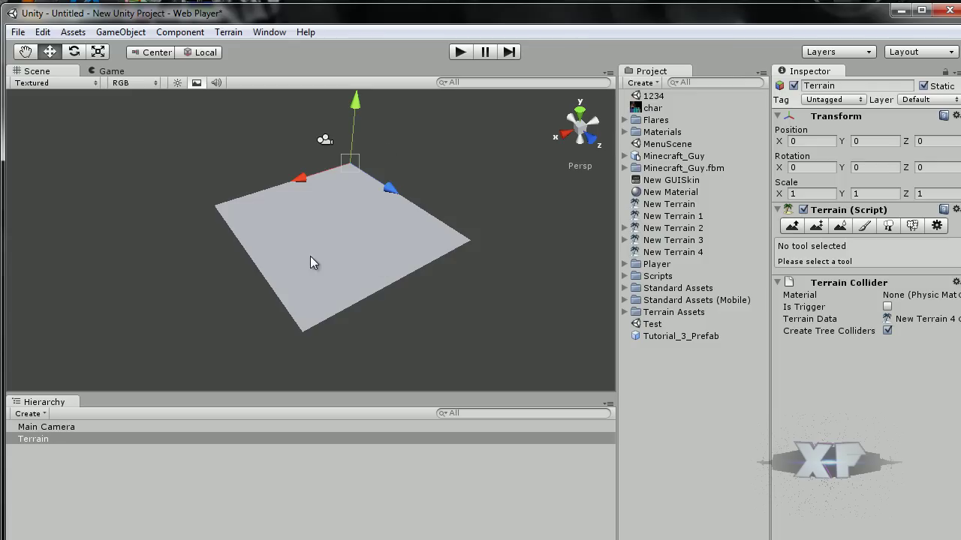
Add the darker Grass (Hill) texture as the terrain's paint texture so that it covers the ground
{"action": "left_click", "coordinate": [863, 229]}
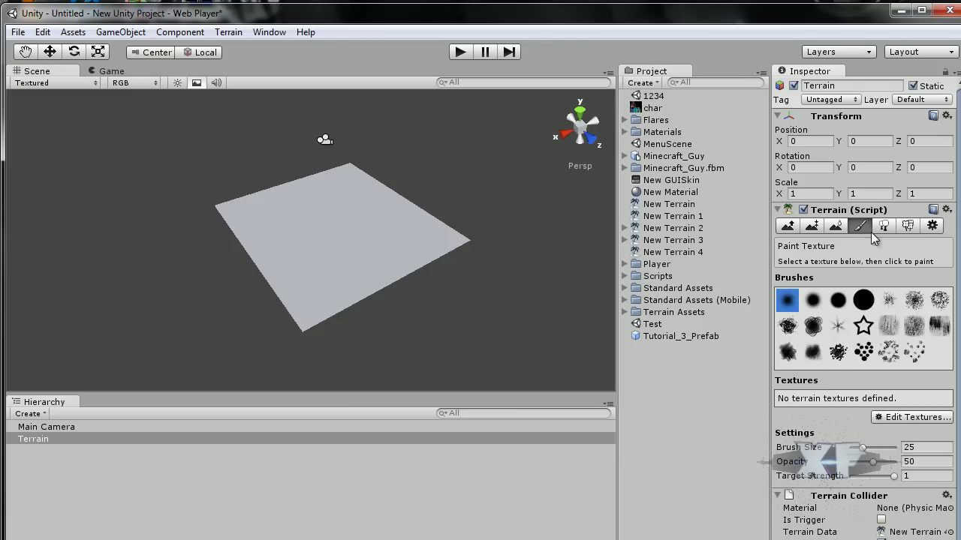
{"action": "left_click", "coordinate": [914, 419]}
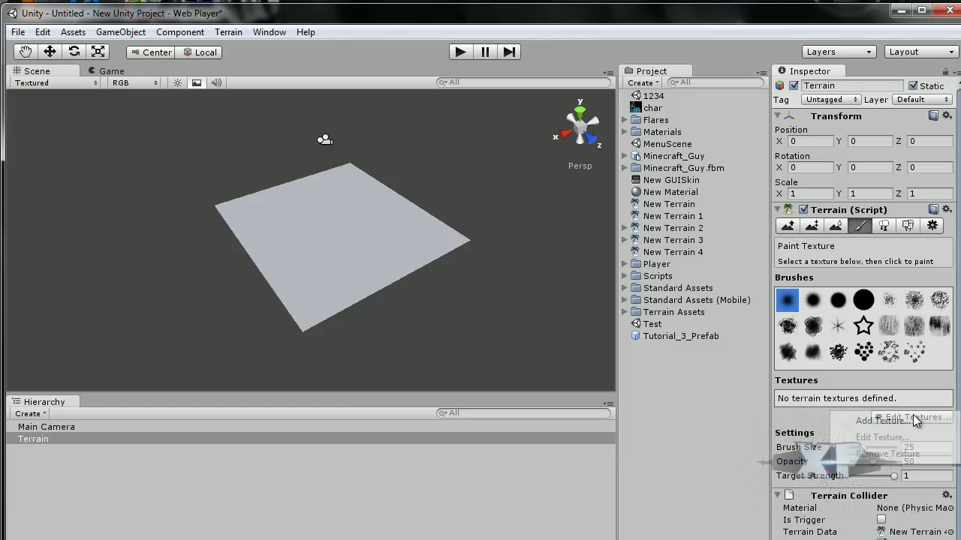
{"action": "left_click", "coordinate": [875, 369]}
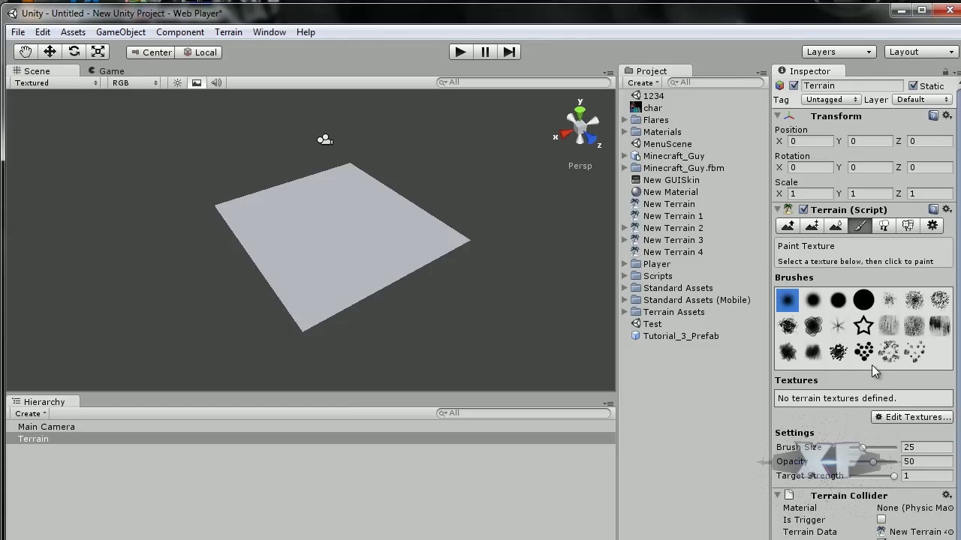
{"action": "left_click", "coordinate": [918, 421]}
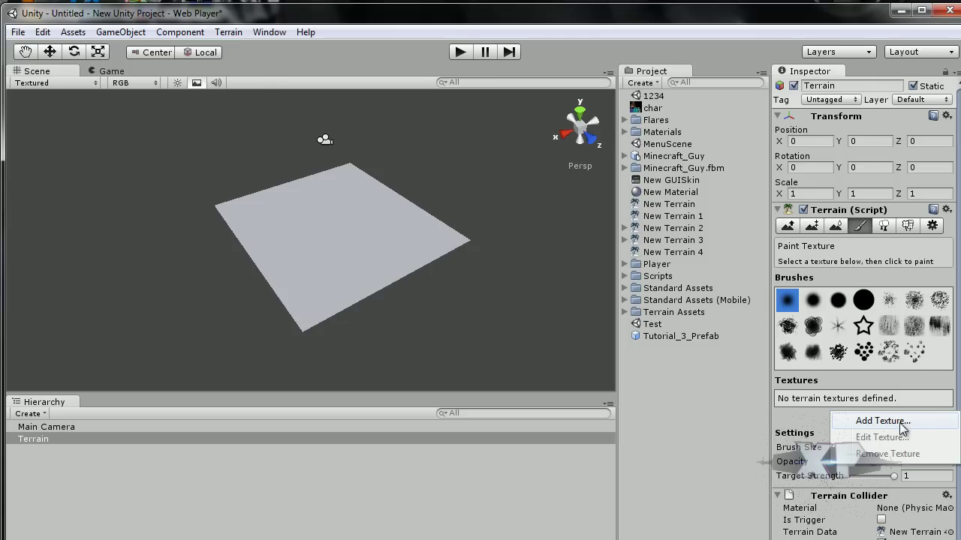
{"action": "left_click", "coordinate": [900, 422]}
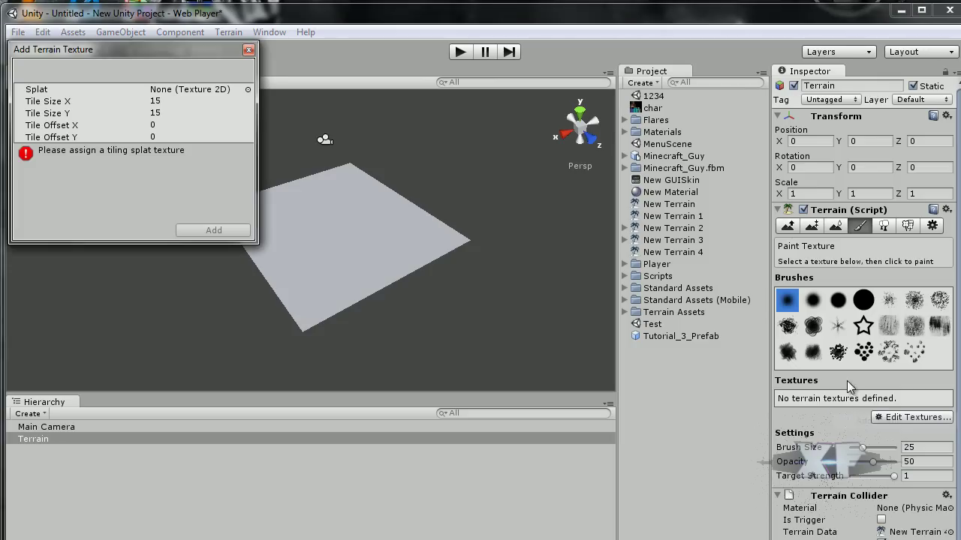
{"action": "left_click", "coordinate": [249, 91]}
{"action": "left_click", "coordinate": [123, 255]}
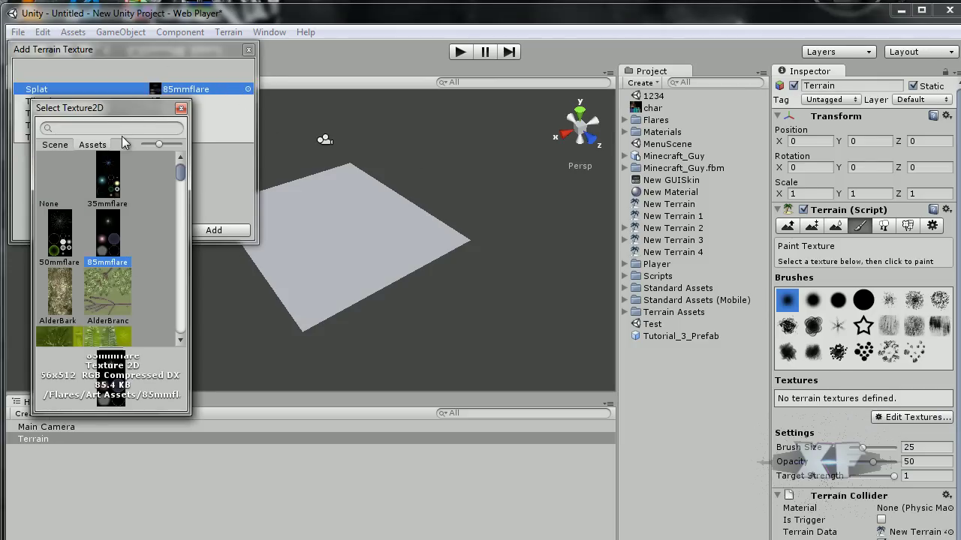
{"action": "type", "text": "grass"}
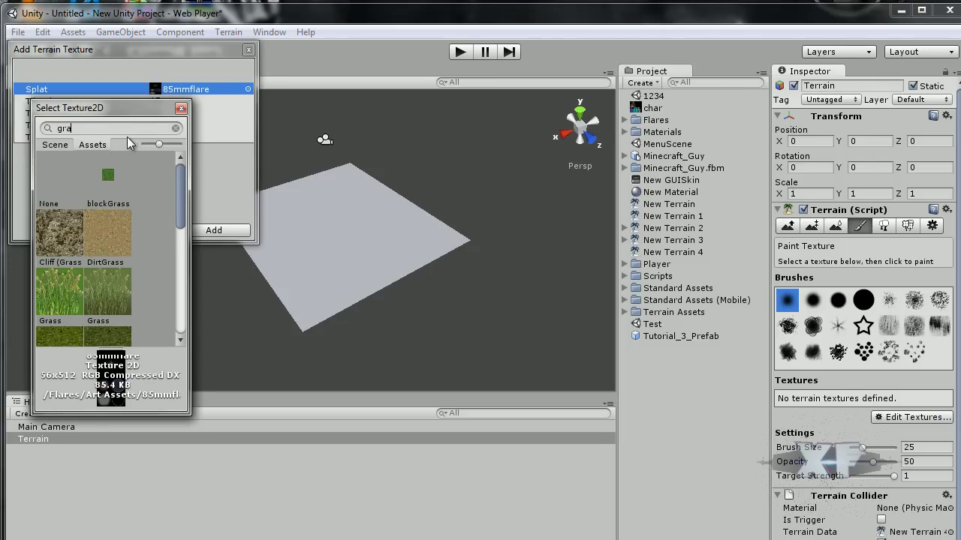
{"action": "left_click", "coordinate": [78, 264]}
{"action": "scroll", "coordinate": [83, 271], "scroll_direction": "down", "scroll_amount": 3}
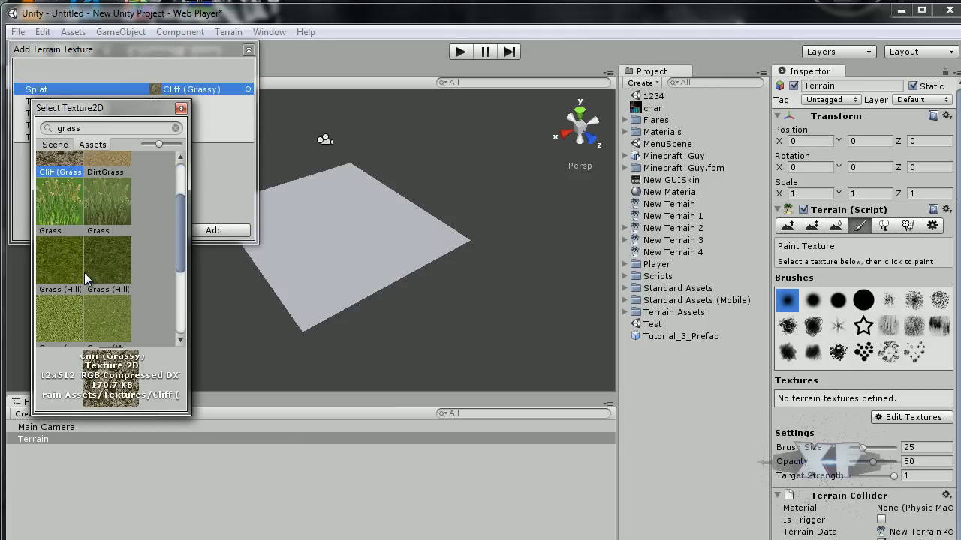
{"action": "double_click", "coordinate": [110, 275]}
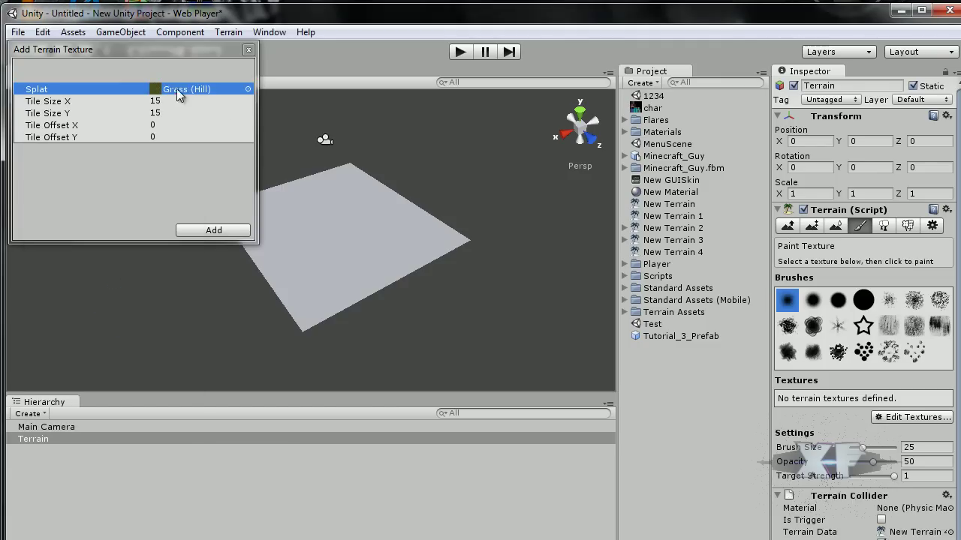
{"action": "left_click", "coordinate": [214, 231]}
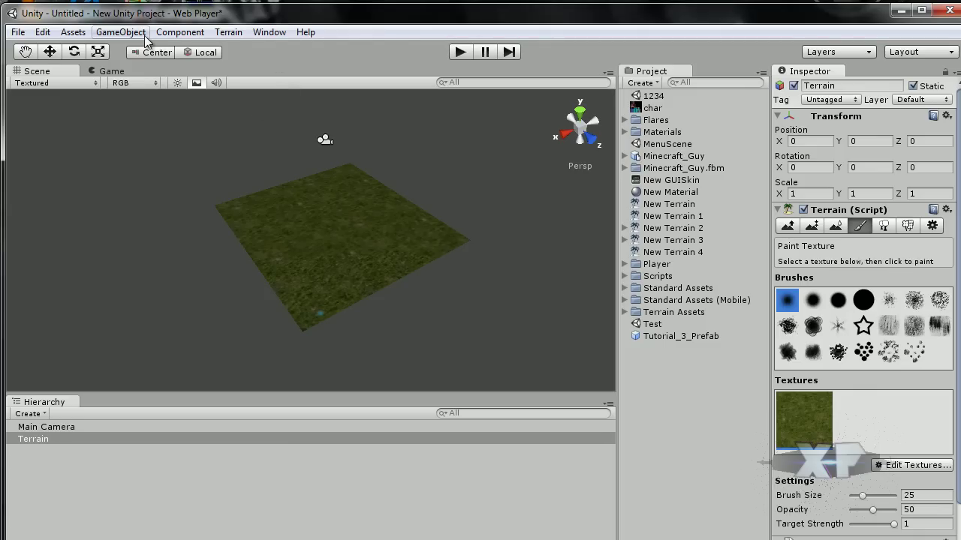
Add a point light to the scene
{"action": "left_click", "coordinate": [186, 38]}
{"action": "mouse_move", "coordinate": [133, 32]}
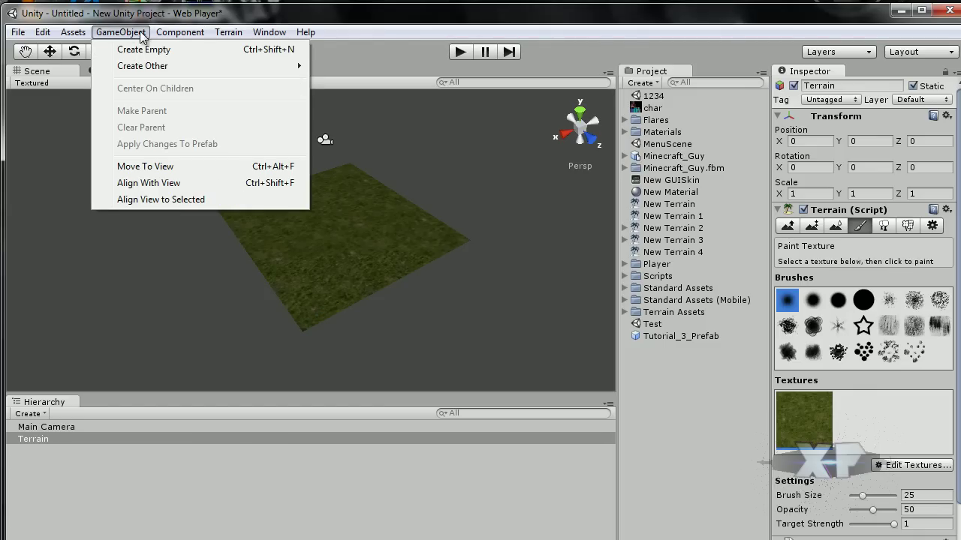
{"action": "mouse_move", "coordinate": [127, 72]}
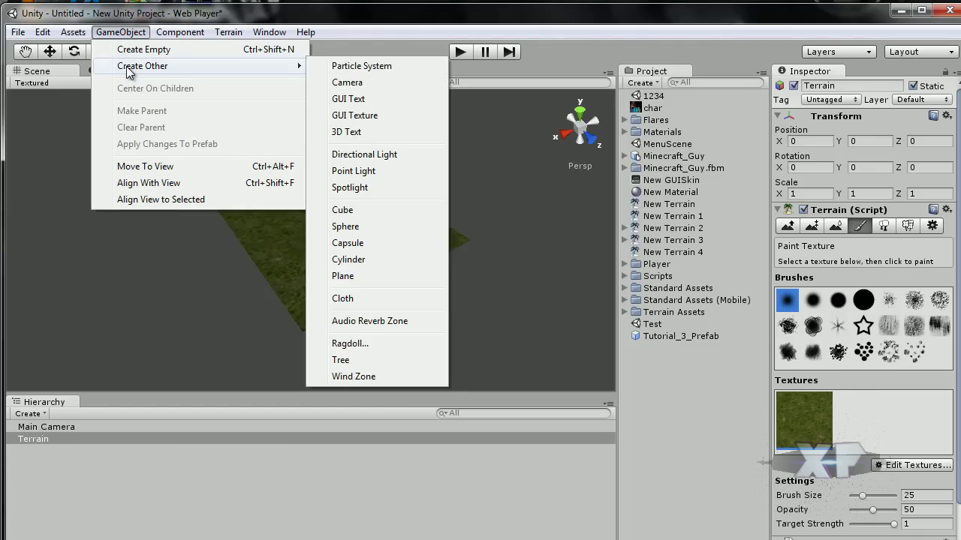
{"action": "left_click", "coordinate": [366, 172]}
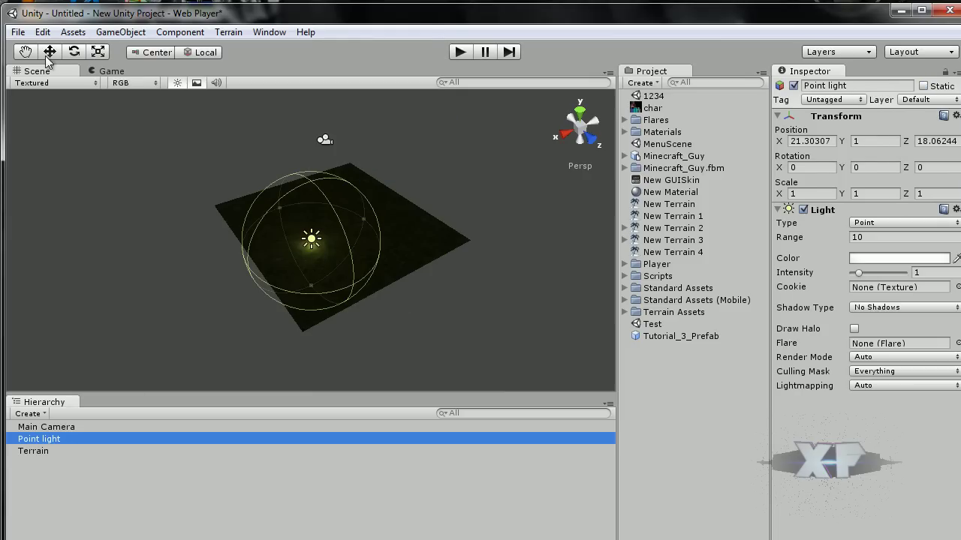
Set the point light's range to 1000 and raise it above the terrain to about X 17.9, Y 15.9
{"action": "key", "text": "w"}
{"action": "left_click", "coordinate": [311, 198]}
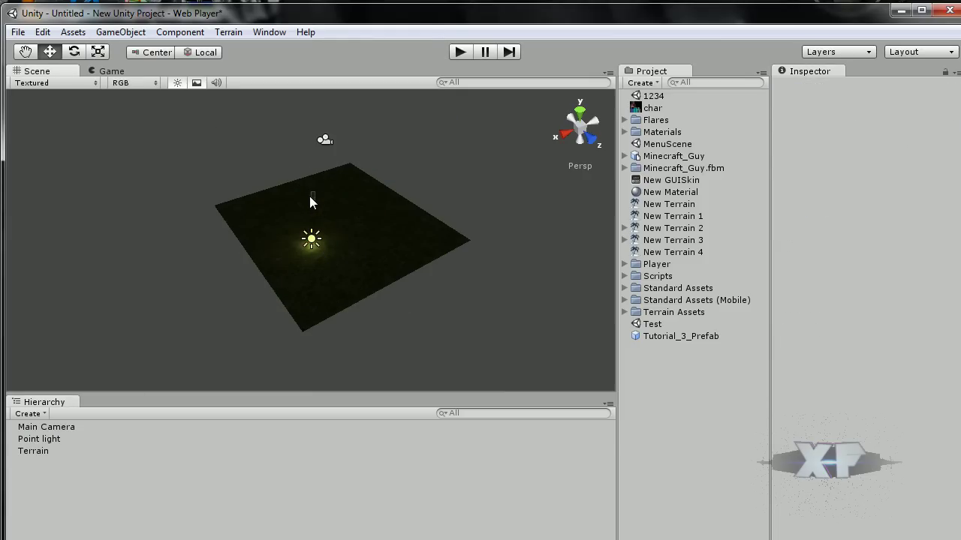
{"action": "left_click", "coordinate": [312, 239]}
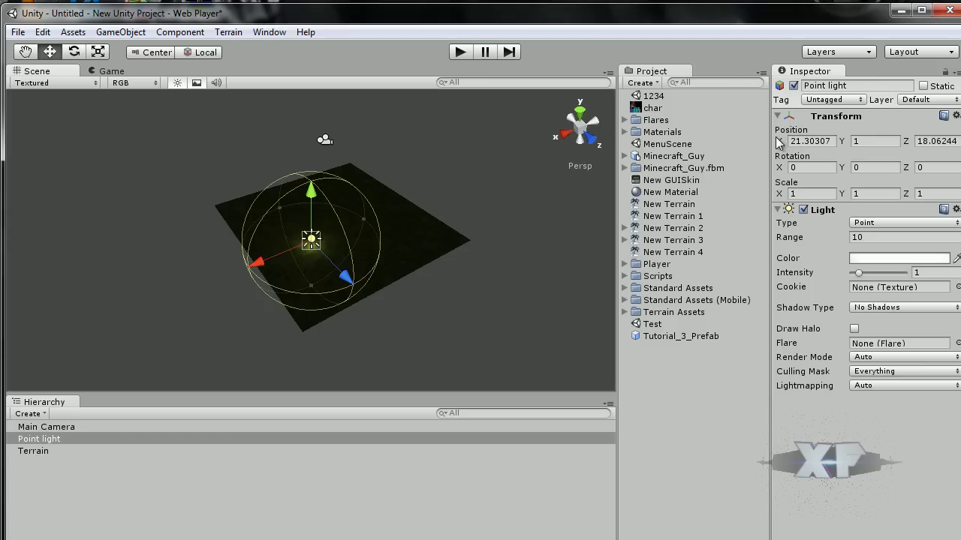
{"action": "left_click_drag", "start_coordinate": [853, 237], "coordinate": [385, 223]}
{"action": "type", "text": "1000"}
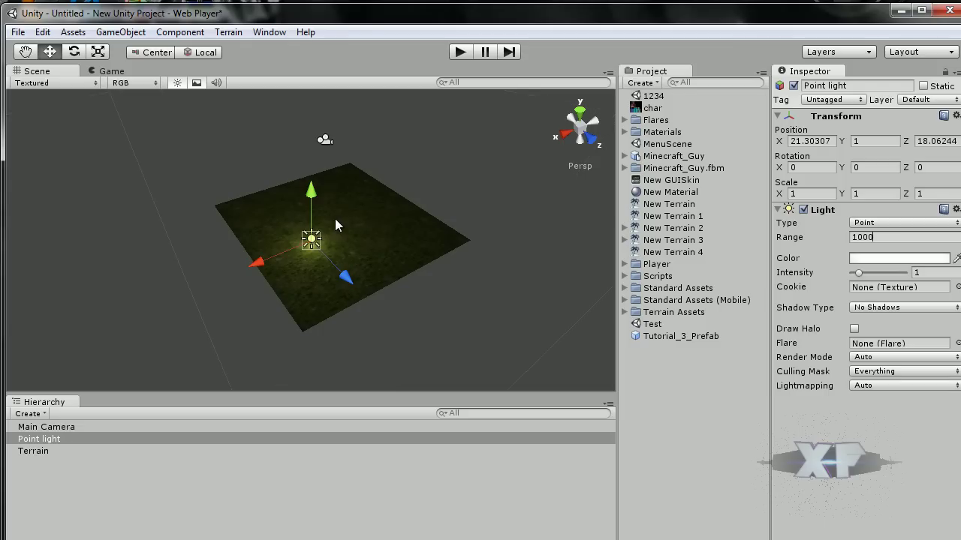
{"action": "key", "text": "Return"}
{"action": "left_click_drag", "start_coordinate": [310, 205], "coordinate": [297, 143]}
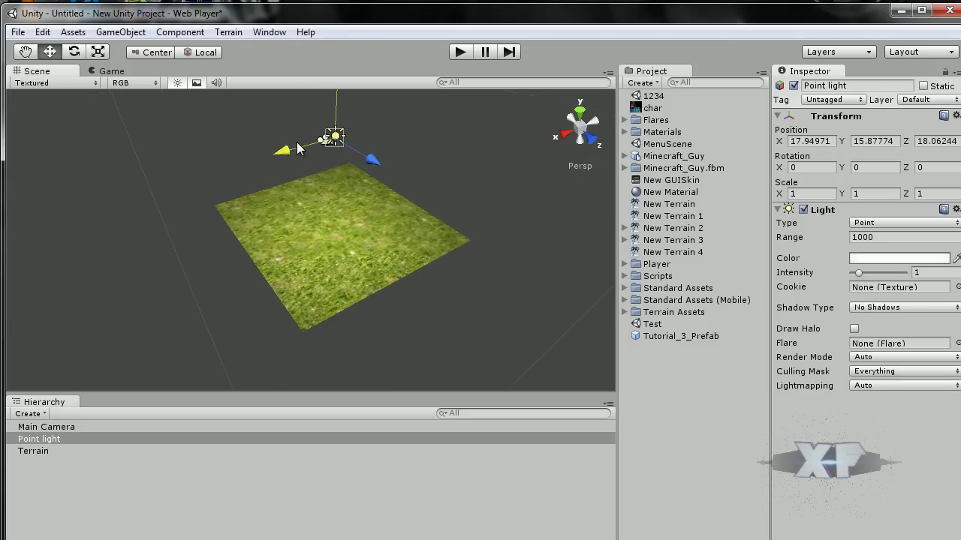
Switch the terrain to tree placement and start adding a new tree type to it
{"action": "left_click", "coordinate": [45, 451]}
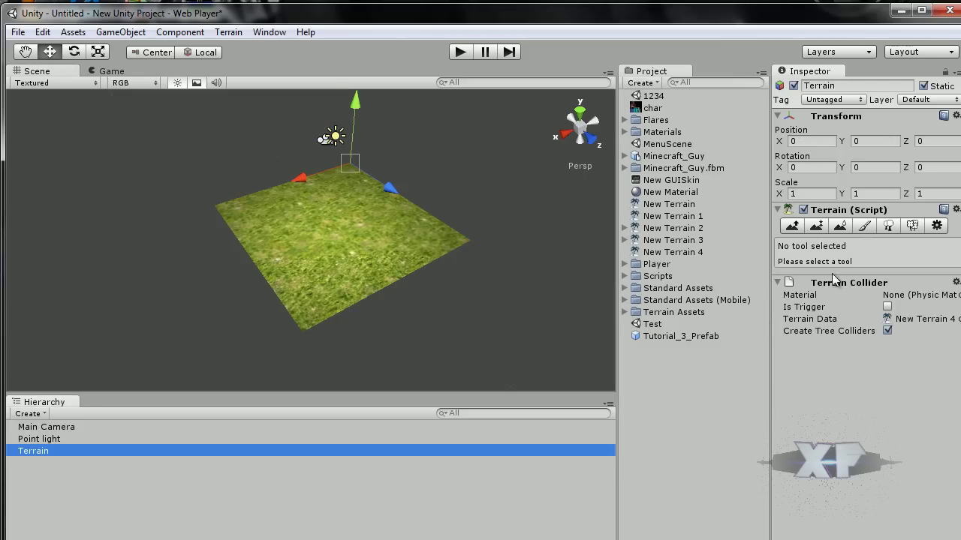
{"action": "left_click", "coordinate": [888, 226]}
{"action": "left_click", "coordinate": [916, 324]}
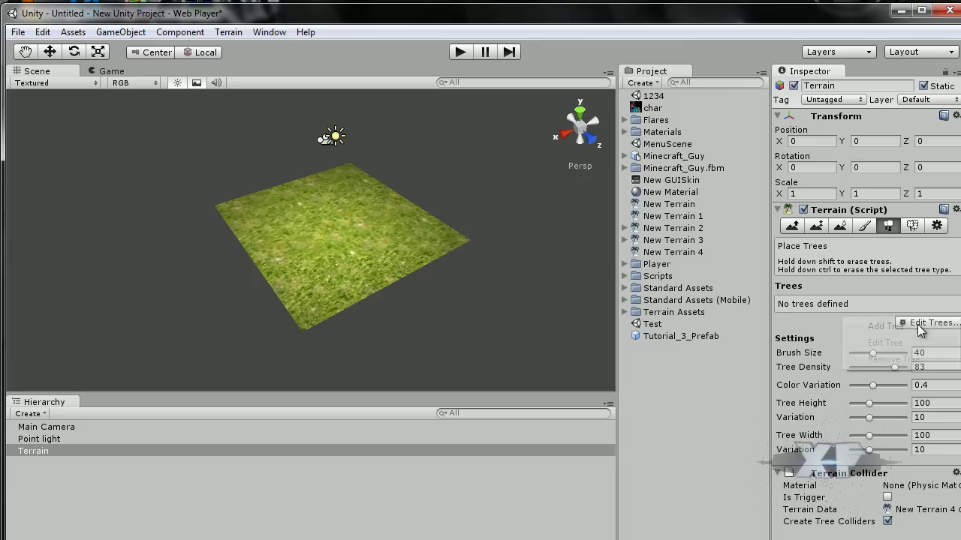
{"action": "left_click", "coordinate": [916, 333]}
{"action": "left_click", "coordinate": [939, 323]}
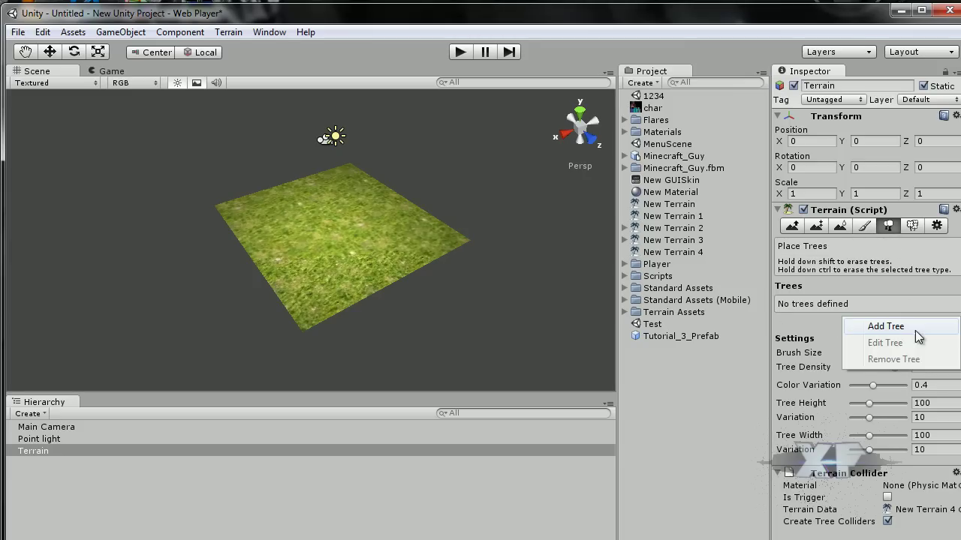
{"action": "left_click", "coordinate": [912, 328]}
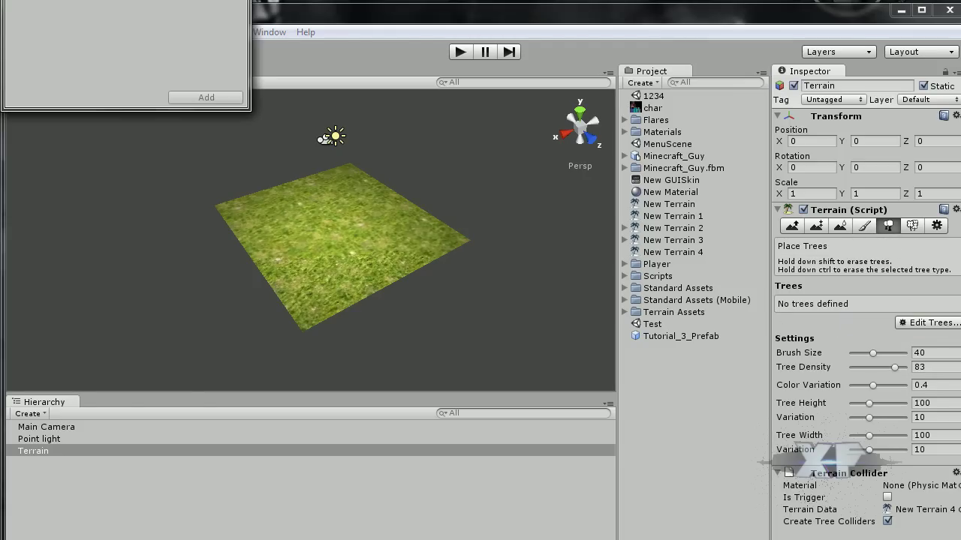
{"action": "left_click", "coordinate": [223, 8]}
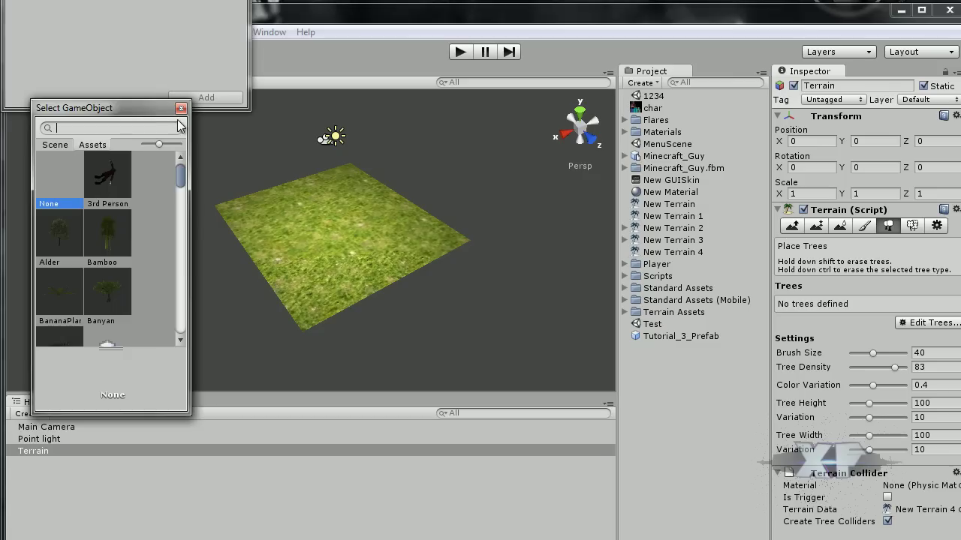
{"action": "left_click", "coordinate": [181, 109]}
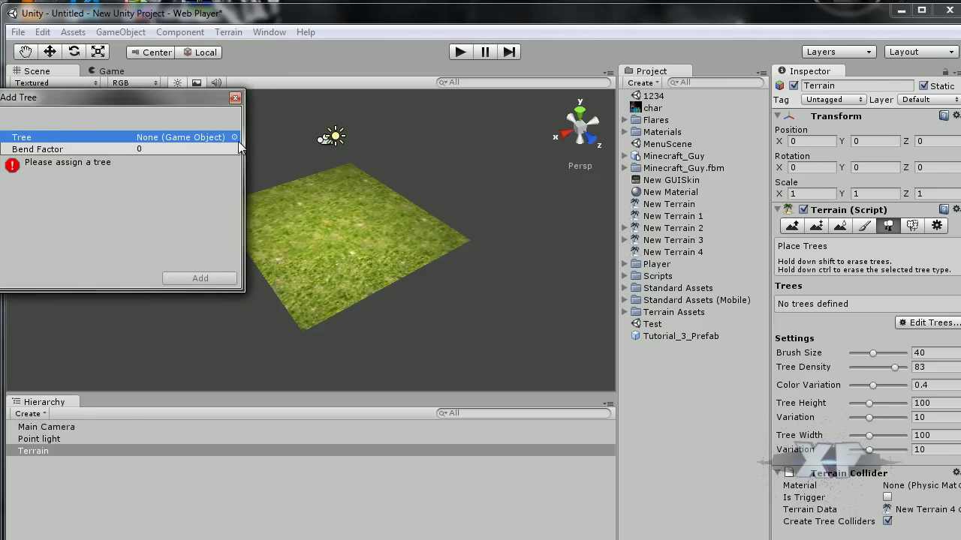
Choose the BigTree asset from the available tree objects and add it as the terrain's tree type
{"action": "left_click", "coordinate": [234, 137]}
{"action": "left_click", "coordinate": [63, 245]}
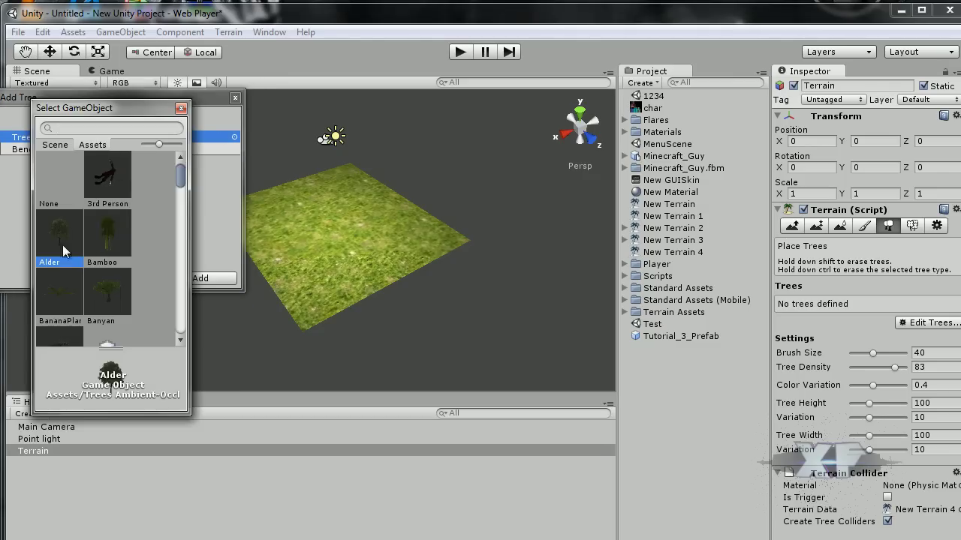
{"action": "scroll", "coordinate": [56, 307], "scroll_direction": "down", "scroll_amount": 3}
{"action": "scroll", "coordinate": [66, 294], "scroll_direction": "up", "scroll_amount": 2}
{"action": "left_click", "coordinate": [117, 265]}
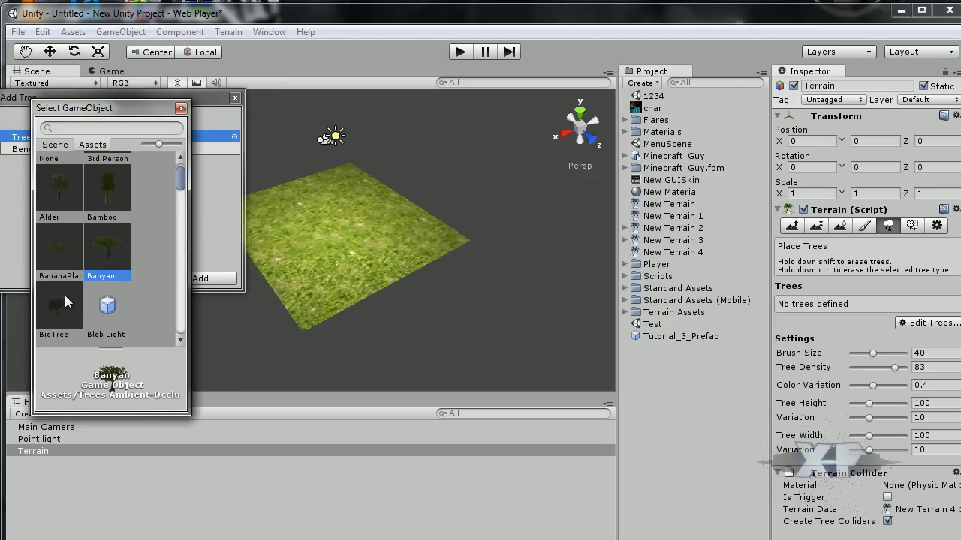
{"action": "scroll", "coordinate": [65, 295], "scroll_direction": "down", "scroll_amount": 3}
{"action": "scroll", "coordinate": [64, 296], "scroll_direction": "up", "scroll_amount": 2}
{"action": "left_click", "coordinate": [64, 237]}
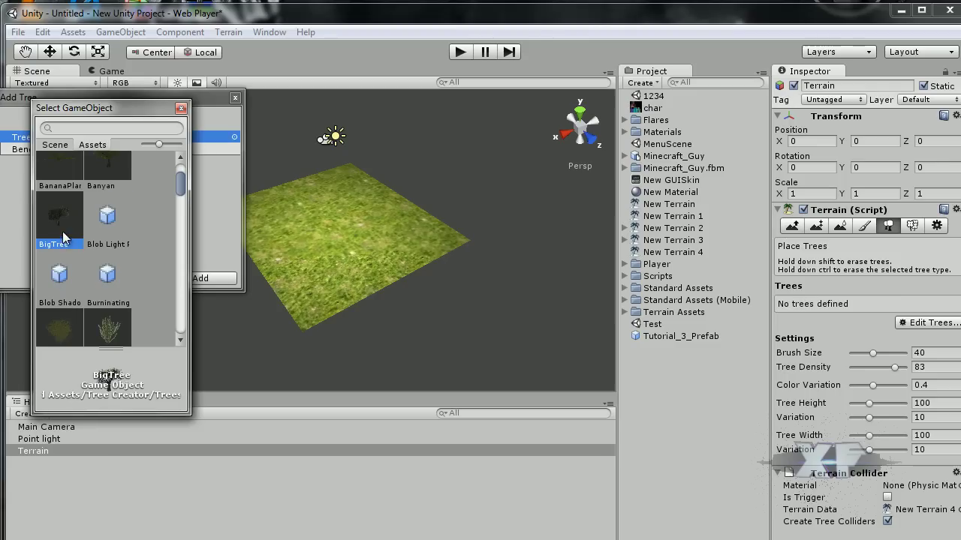
{"action": "double_click", "coordinate": [60, 234]}
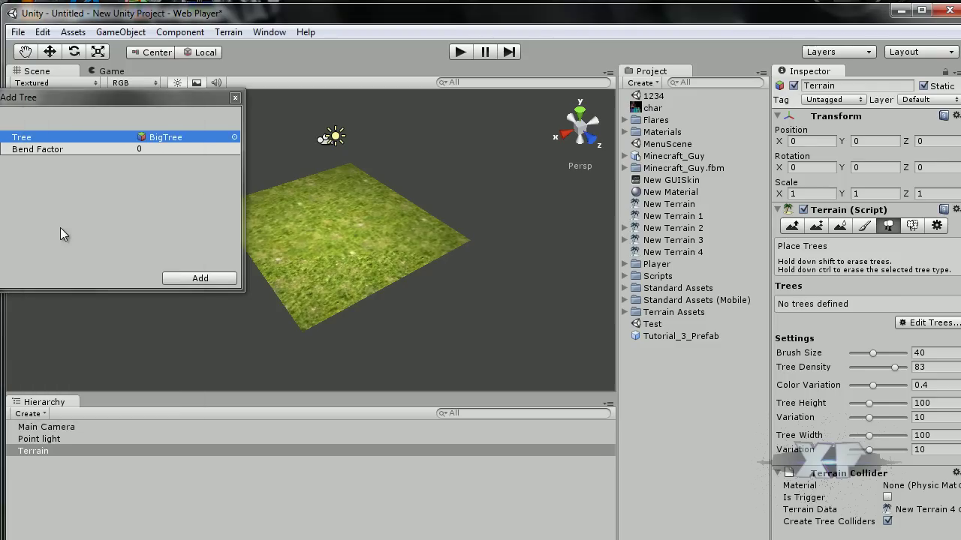
{"action": "left_click", "coordinate": [201, 278]}
Undo the first dense tree placement, lower the tree density to 22 and place BigTrees in the terrain's centre and around its edges
{"action": "left_click", "coordinate": [313, 236]}
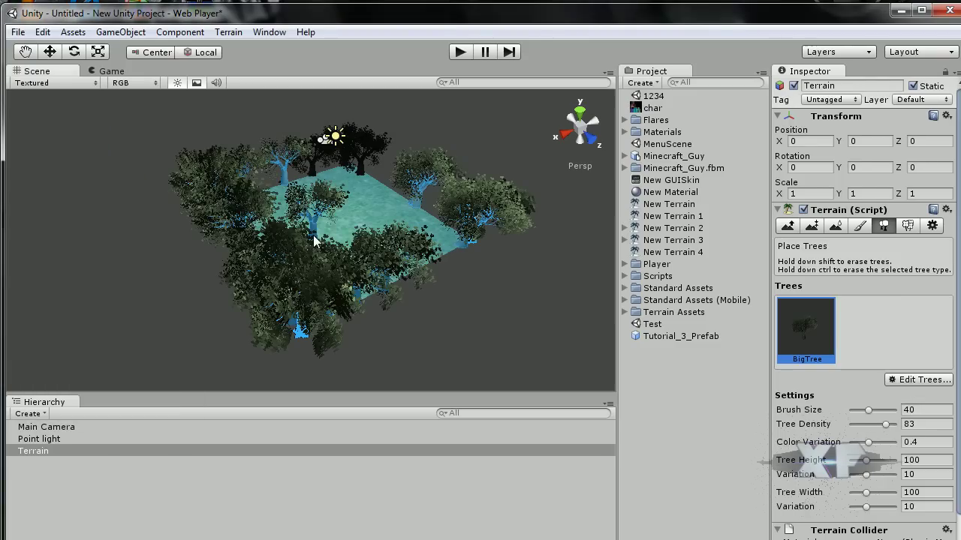
{"action": "key", "text": "ctrl+z"}
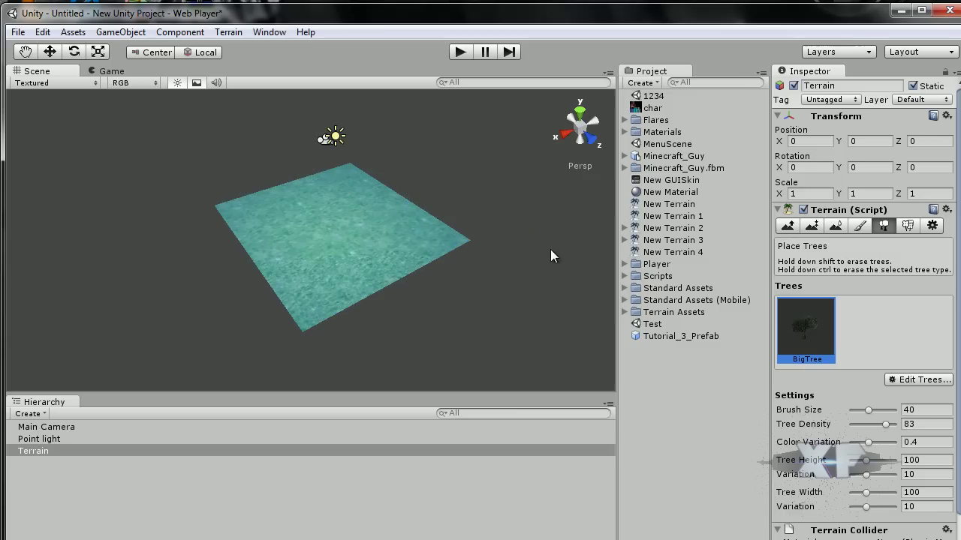
{"action": "left_click_drag", "start_coordinate": [886, 422], "coordinate": [858, 422]}
{"action": "left_click", "coordinate": [328, 239]}
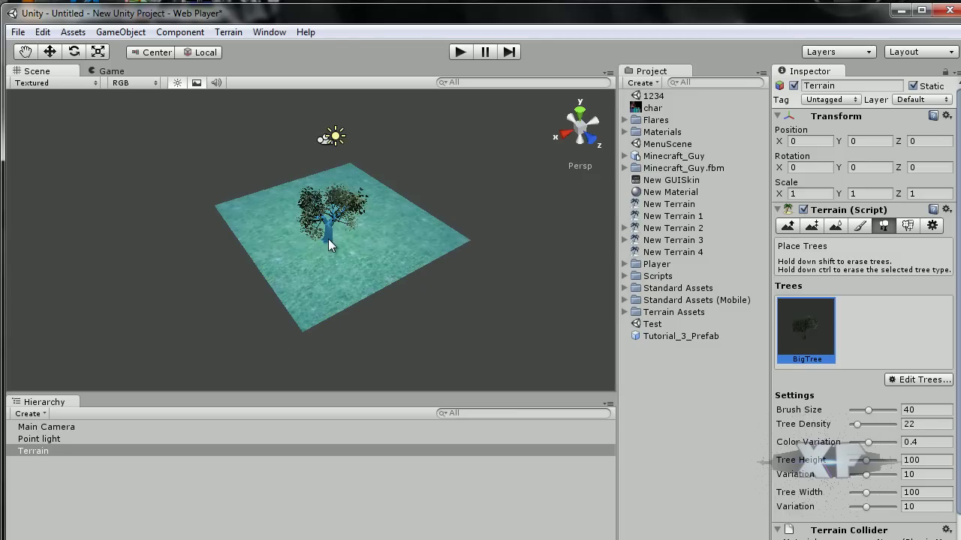
{"action": "left_click", "coordinate": [359, 279]}
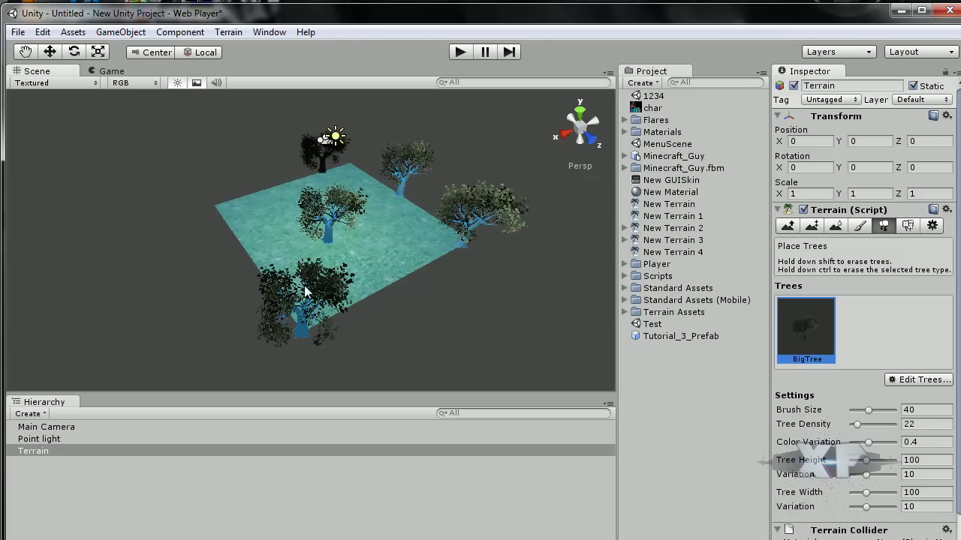
{"action": "left_click", "coordinate": [279, 237]}
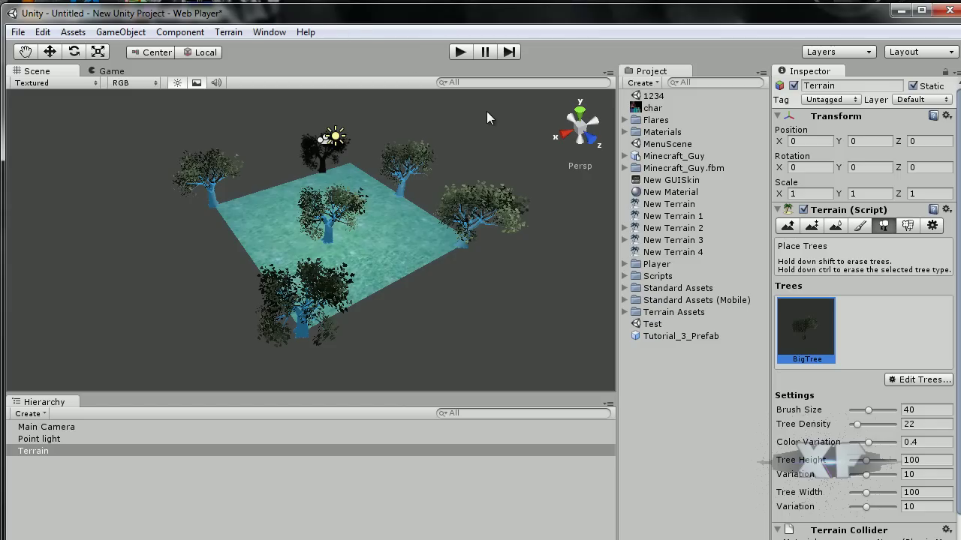
Try to change the terrain's size through its resolution settings
{"action": "left_click", "coordinate": [21, 452]}
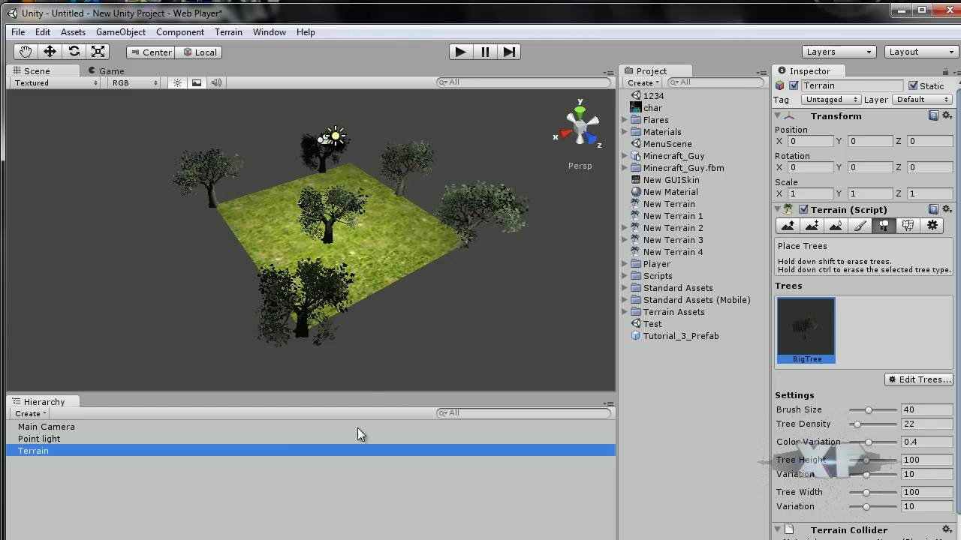
{"action": "left_click", "coordinate": [228, 31]}
{"action": "left_click", "coordinate": [251, 98]}
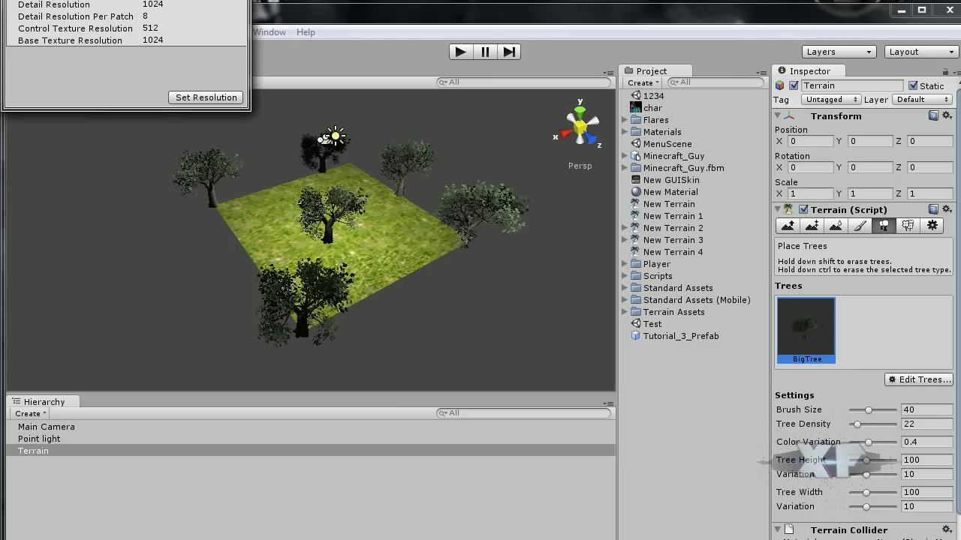
{"action": "left_click", "coordinate": [206, 97]}
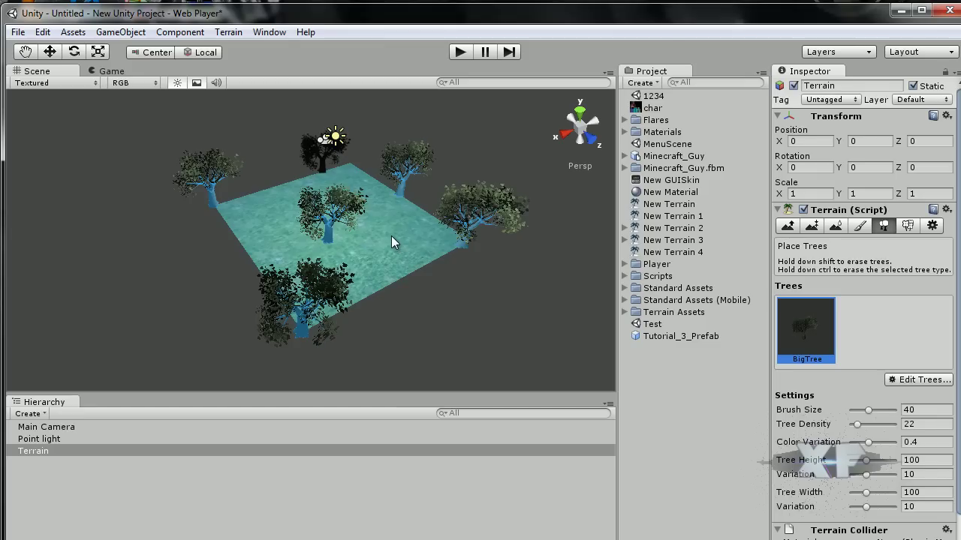
Undo the BigTree placements so the terrain is bare again
{"action": "key", "text": "ctrl+z"}
{"action": "key", "text": "ctrl+z"}
{"action": "key", "text": "ctrl+z"}
{"action": "key", "text": "ctrl+z"}
{"action": "key", "text": "ctrl+z"}
Enlarge the terrain through its resolution settings
{"action": "left_click", "coordinate": [227, 33]}
{"action": "left_click", "coordinate": [259, 100]}
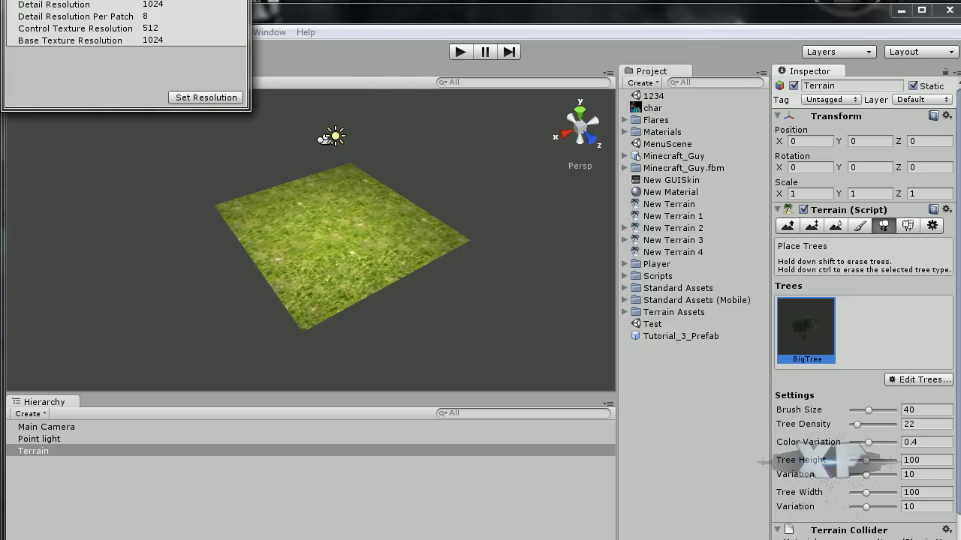
{"action": "left_click", "coordinate": [223, 97]}
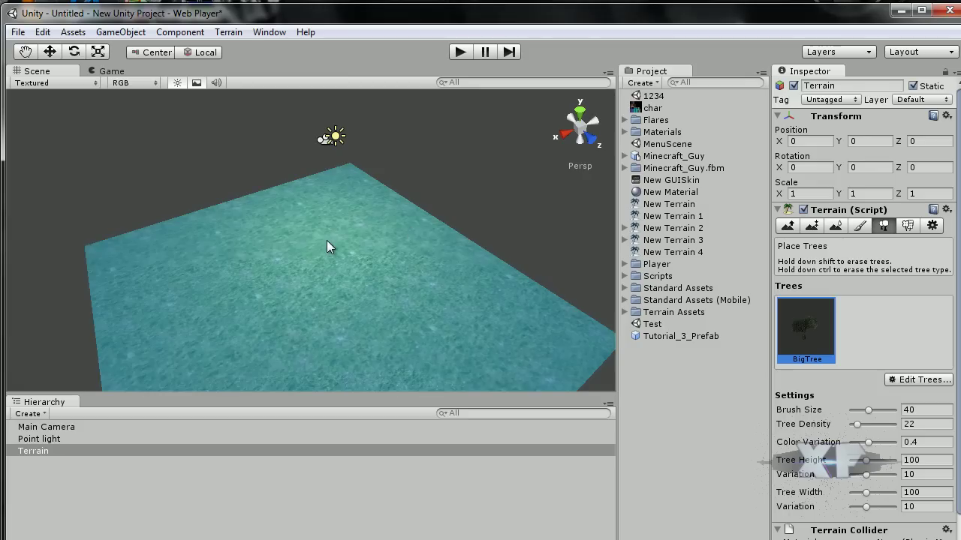
Place BigTrees in the middle and around the edges of the enlarged terrain
{"action": "left_click", "coordinate": [322, 248]}
{"action": "scroll", "coordinate": [322, 266], "scroll_direction": "down", "scroll_amount": 3}
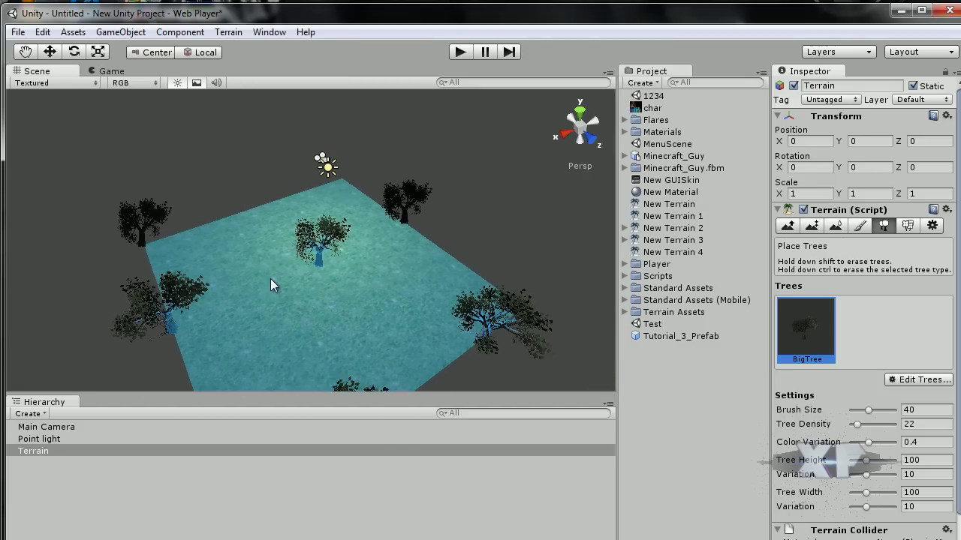
{"action": "scroll", "coordinate": [319, 295], "scroll_direction": "down", "scroll_amount": 3}
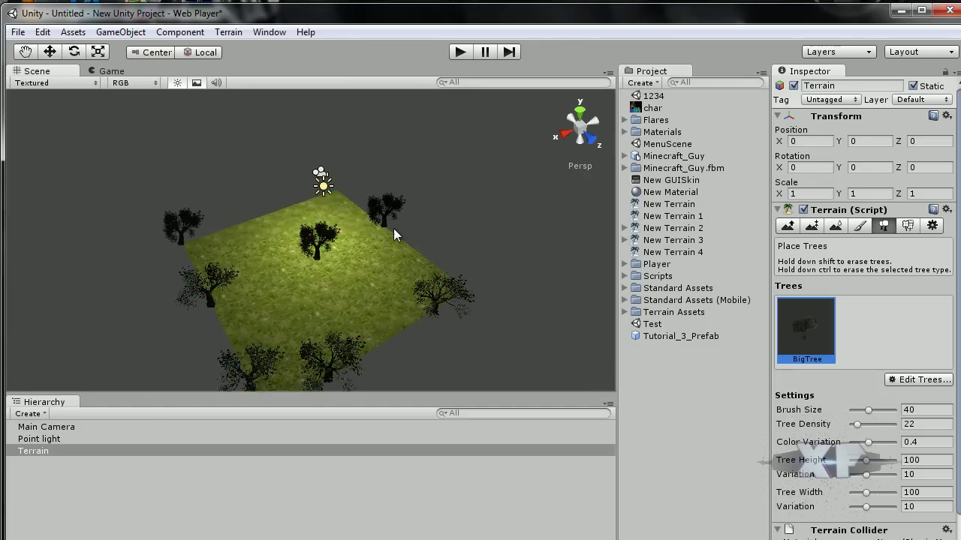
{"action": "left_click", "coordinate": [925, 380]}
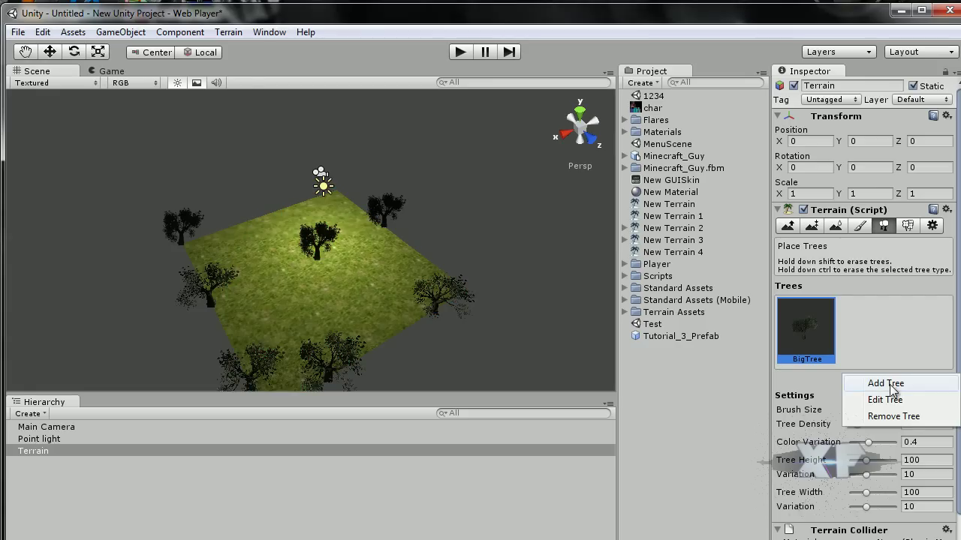
{"action": "left_click", "coordinate": [890, 384]}
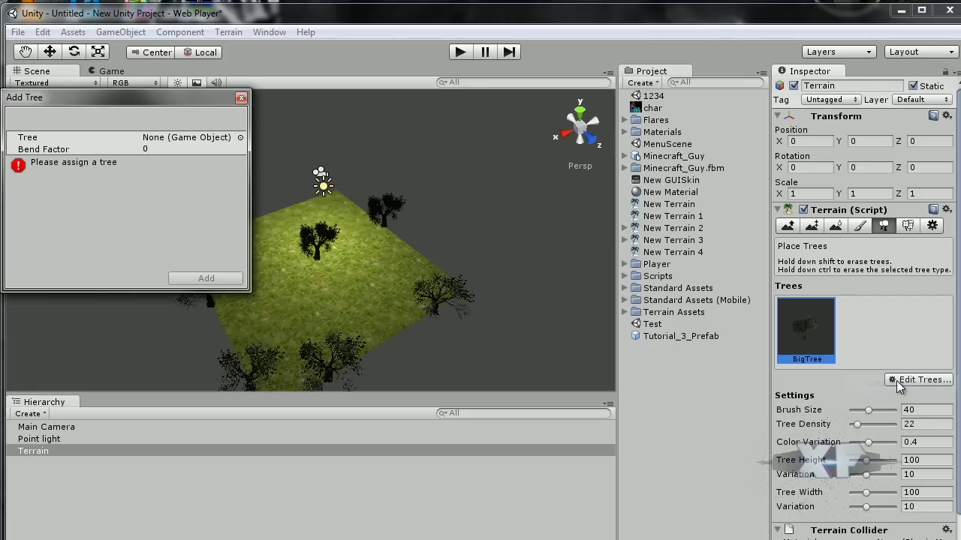
{"action": "left_click", "coordinate": [240, 98]}
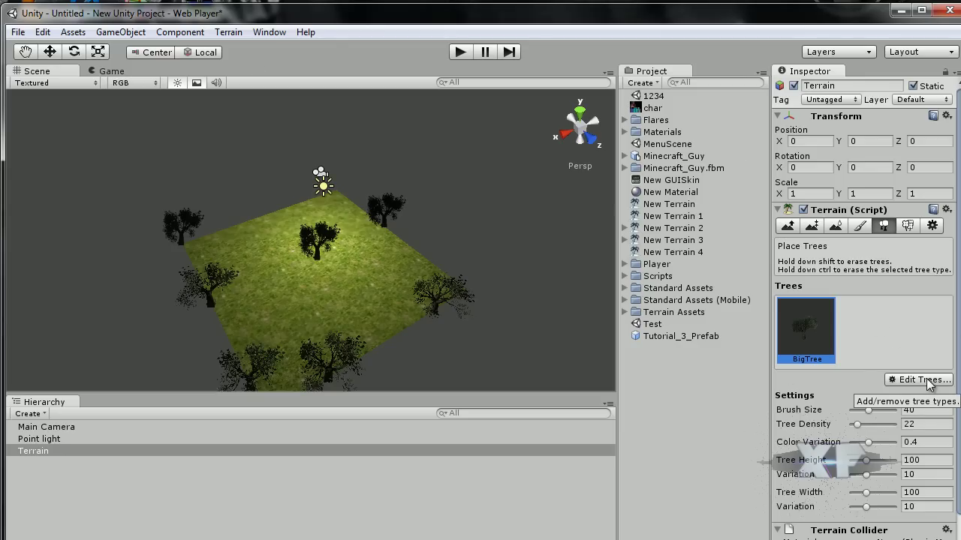
Add Bamboo as a second tree type and place bamboo trees along the terrain's edges
{"action": "left_click", "coordinate": [918, 380]}
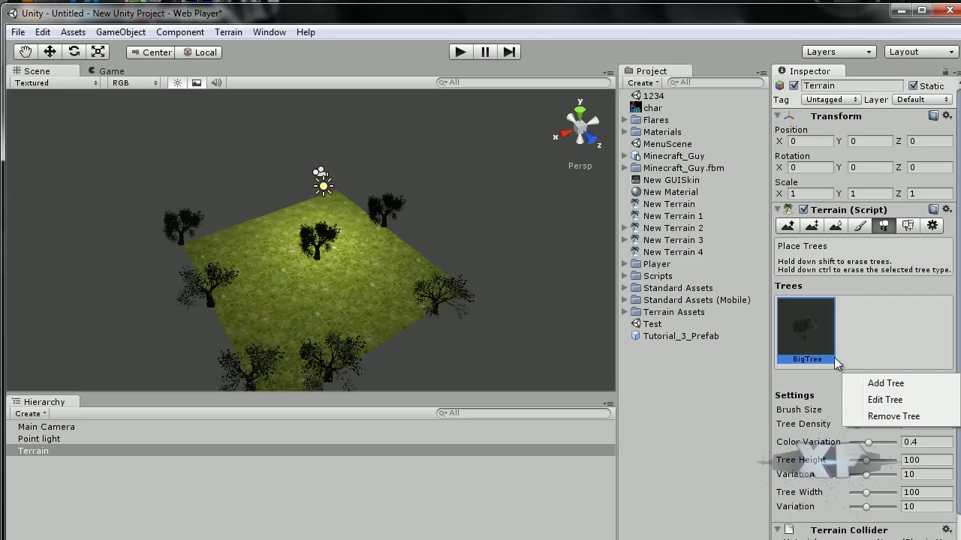
{"action": "left_click", "coordinate": [887, 385]}
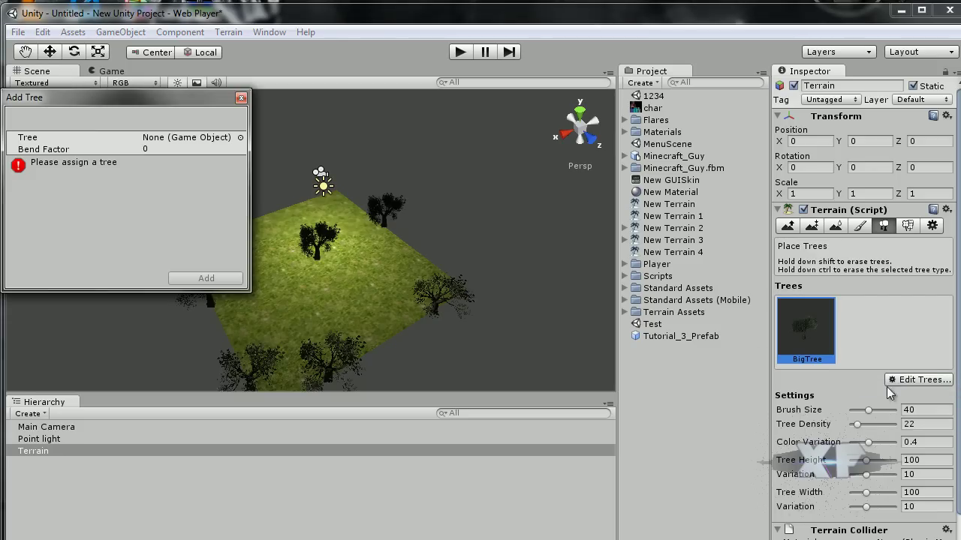
{"action": "left_click", "coordinate": [112, 237]}
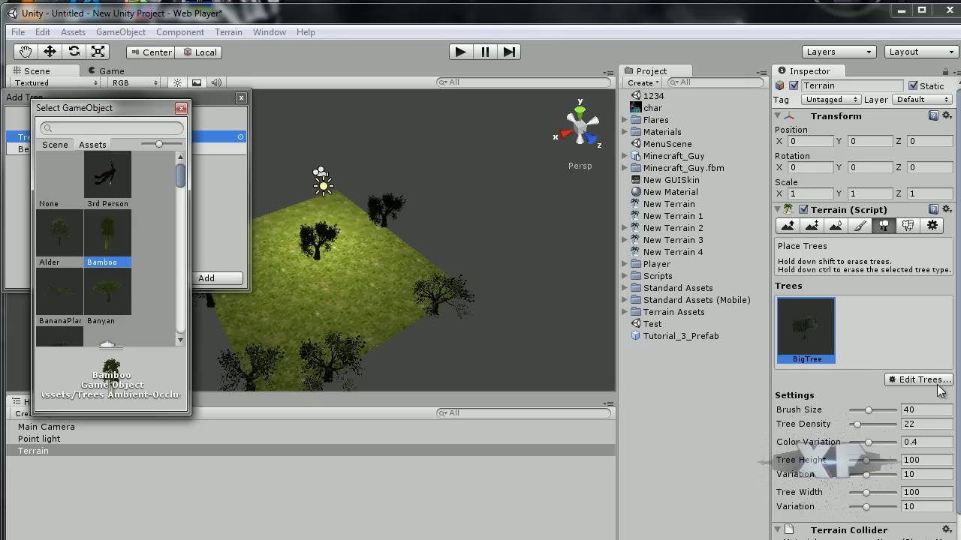
{"action": "left_click_drag", "start_coordinate": [118, 109], "coordinate": [224, 237]}
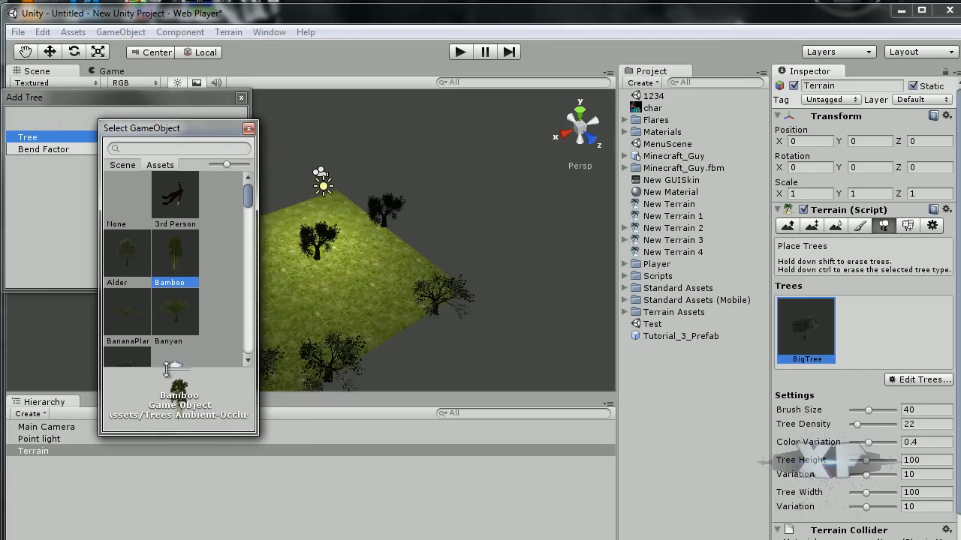
{"action": "key", "text": "Return"}
{"action": "left_click", "coordinate": [206, 279]}
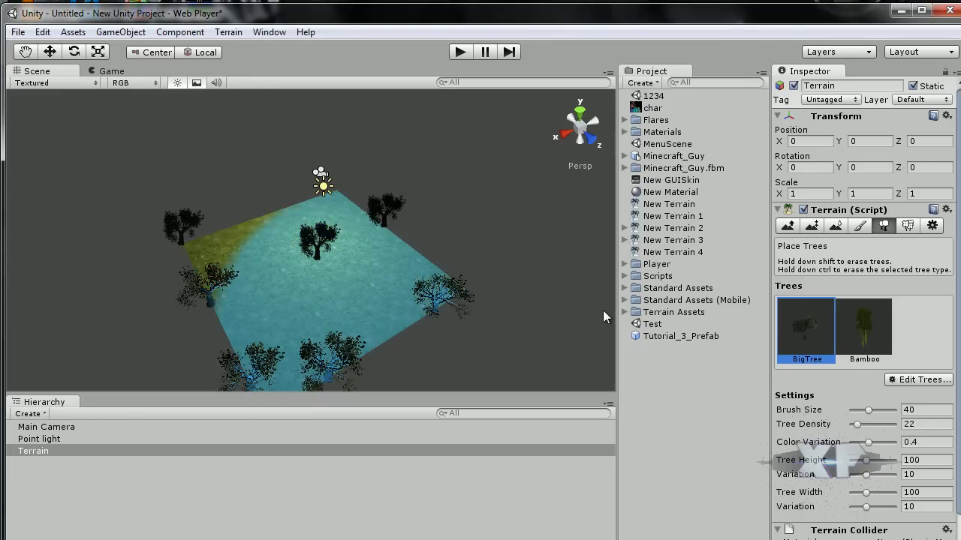
{"action": "left_click", "coordinate": [864, 331]}
{"action": "mouse_move", "coordinate": [304, 255]}
{"action": "left_mouse_down"}
{"action": "mouse_move", "coordinate": [323, 281]}
{"action": "mouse_move", "coordinate": [408, 304]}
{"action": "mouse_move", "coordinate": [288, 276]}
{"action": "mouse_move", "coordinate": [304, 310]}
{"action": "mouse_move", "coordinate": [298, 281]}
{"action": "mouse_move", "coordinate": [315, 285]}
{"action": "left_mouse_up"}
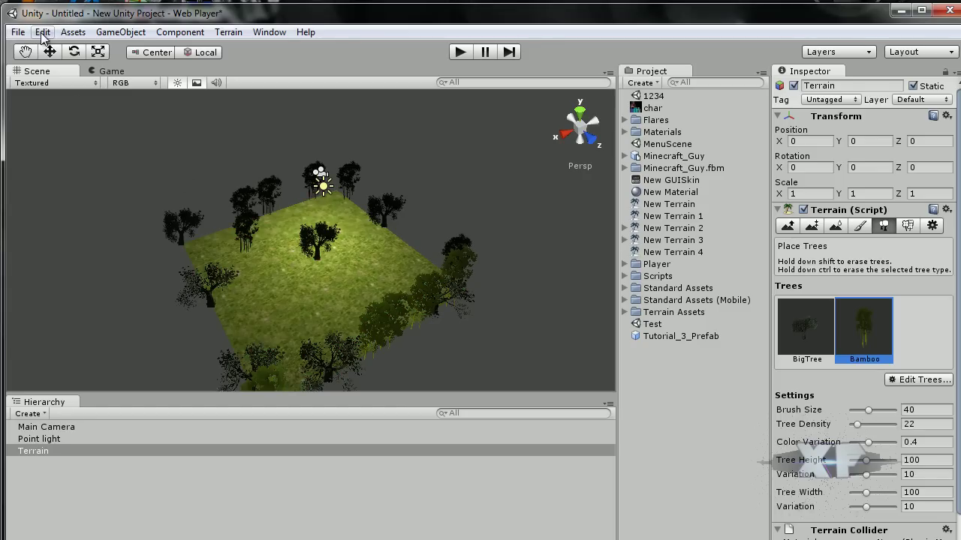
Open the render settings and assign the Sunny1 Skybox from the standard skyboxes as the skybox material
{"action": "left_click", "coordinate": [43, 33]}
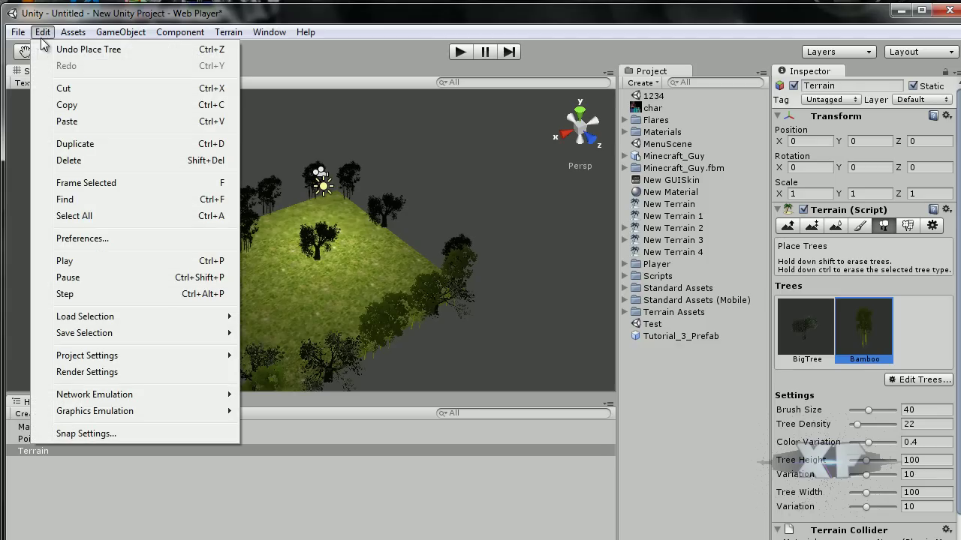
{"action": "left_click", "coordinate": [137, 372]}
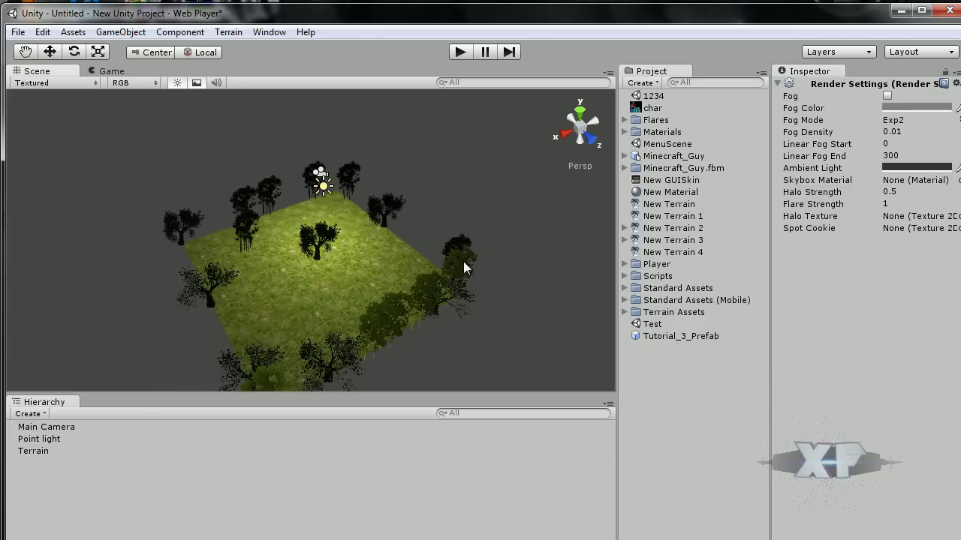
{"action": "left_click", "coordinate": [624, 288]}
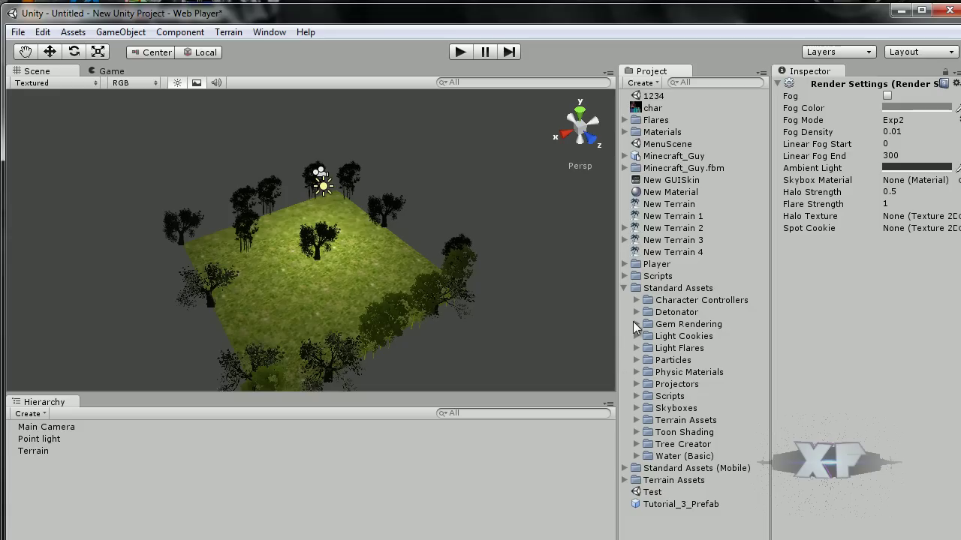
{"action": "left_click", "coordinate": [635, 408]}
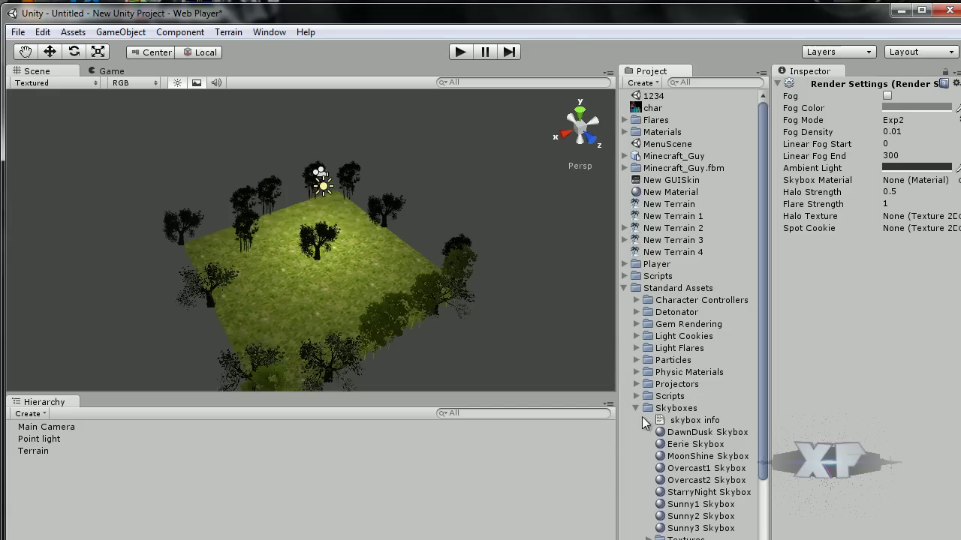
{"action": "left_click_drag", "start_coordinate": [694, 510], "coordinate": [910, 187]}
Look through the other standard skybox materials, including the Sunny, StarryNight and Overcast1 skyboxes
{"action": "left_click", "coordinate": [705, 467]}
{"action": "left_click", "coordinate": [702, 505]}
{"action": "left_click", "coordinate": [702, 529]}
{"action": "left_click", "coordinate": [702, 517]}
{"action": "left_click", "coordinate": [706, 494]}
{"action": "left_click", "coordinate": [711, 469]}
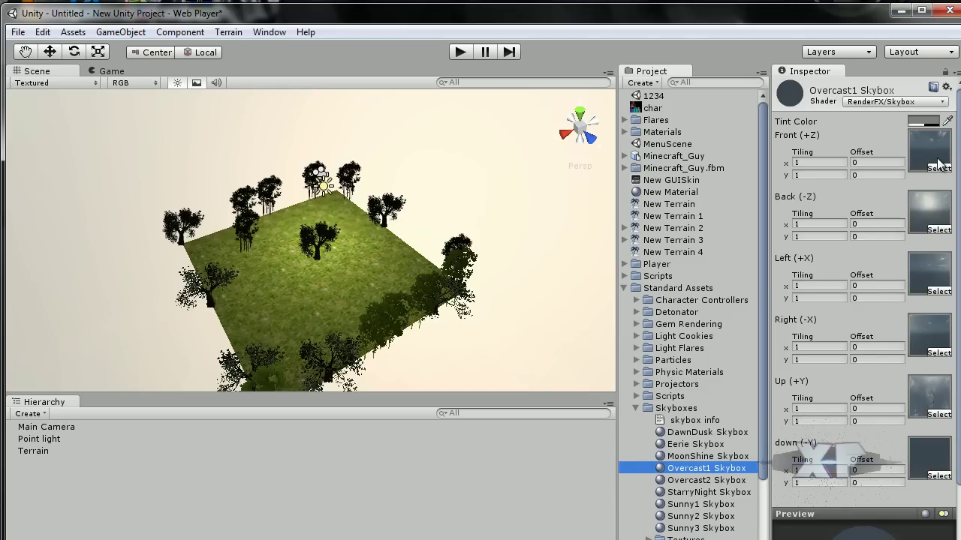
Try DawnDusk Skybox as the render settings' skybox material, switch back to Sunny1 Skybox, and collapse the asset folders
{"action": "left_click", "coordinate": [42, 31]}
{"action": "left_click", "coordinate": [101, 374]}
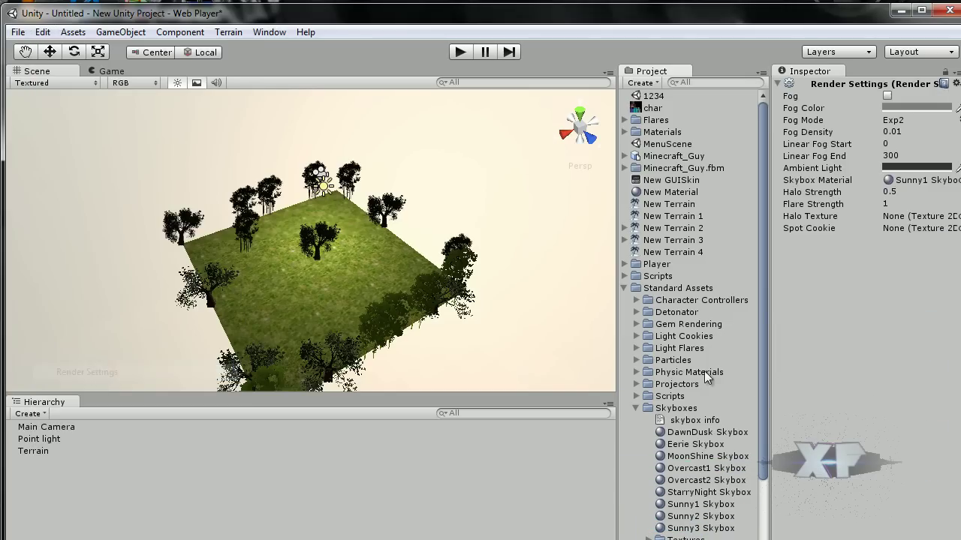
{"action": "left_click_drag", "start_coordinate": [721, 436], "coordinate": [930, 183]}
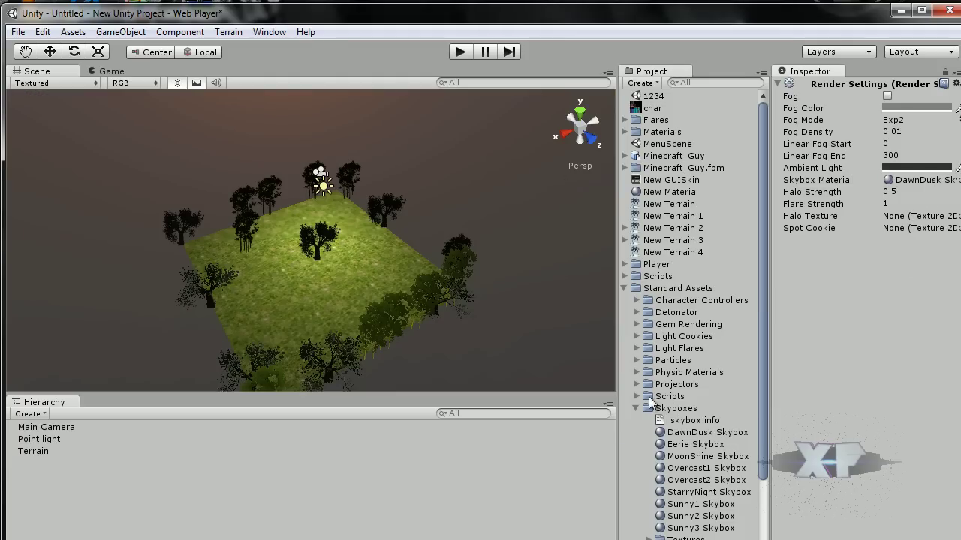
{"action": "left_click_drag", "start_coordinate": [701, 505], "coordinate": [912, 182]}
{"action": "left_click", "coordinate": [636, 408]}
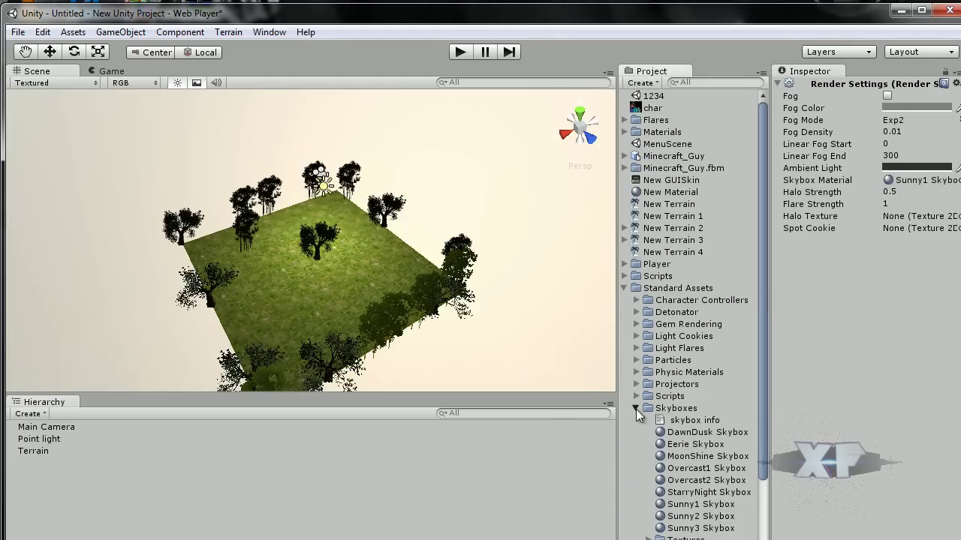
{"action": "left_click", "coordinate": [623, 289]}
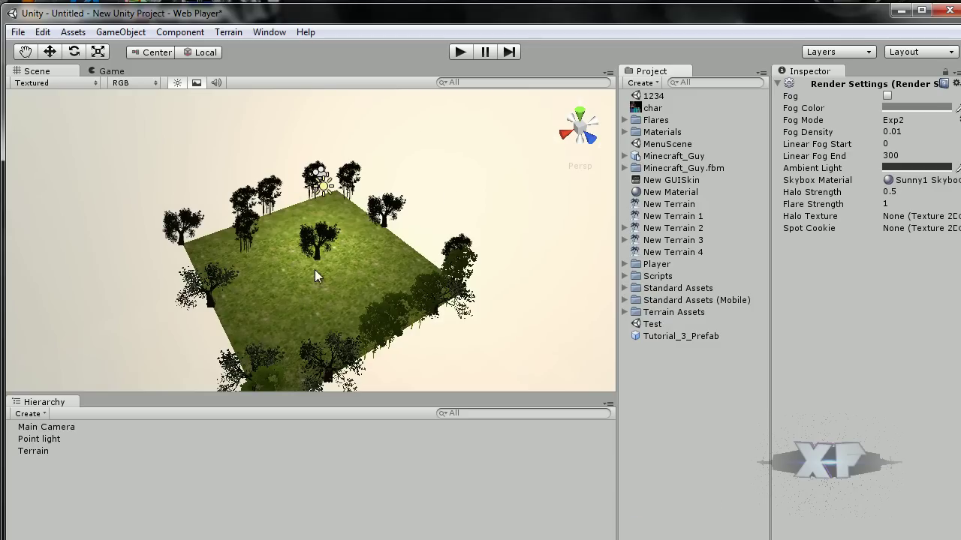
Place a First Person Controller from the standard Character Controllers on the terrain beside the central tree, and delete the Main Camera
{"action": "left_click", "coordinate": [623, 289]}
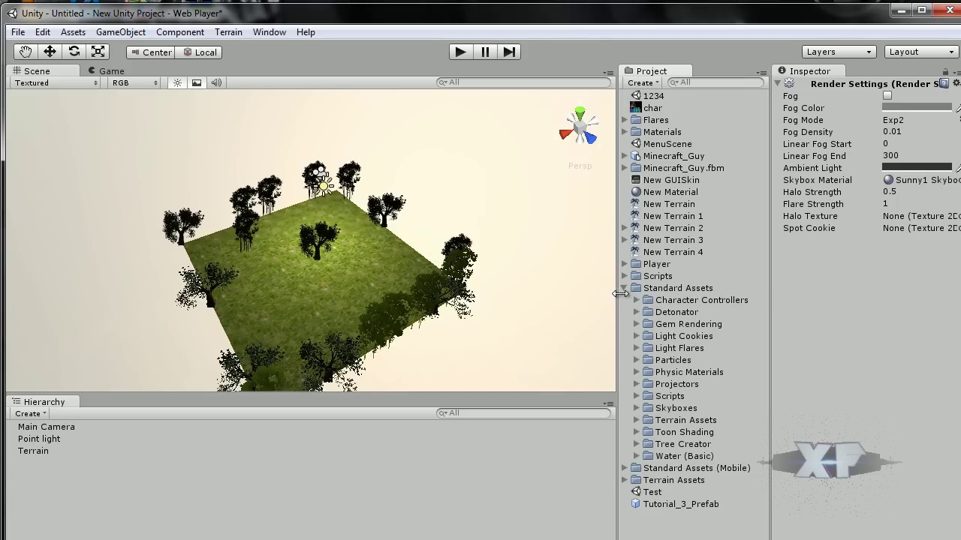
{"action": "left_click", "coordinate": [635, 300]}
{"action": "left_click_drag", "start_coordinate": [652, 320], "coordinate": [287, 257]}
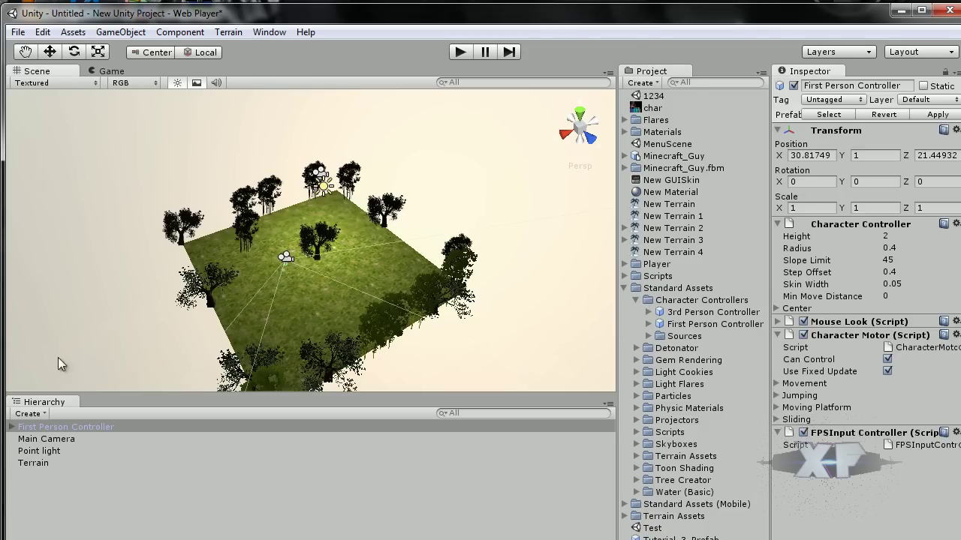
{"action": "left_click", "coordinate": [51, 440]}
{"action": "key", "text": "Delete"}
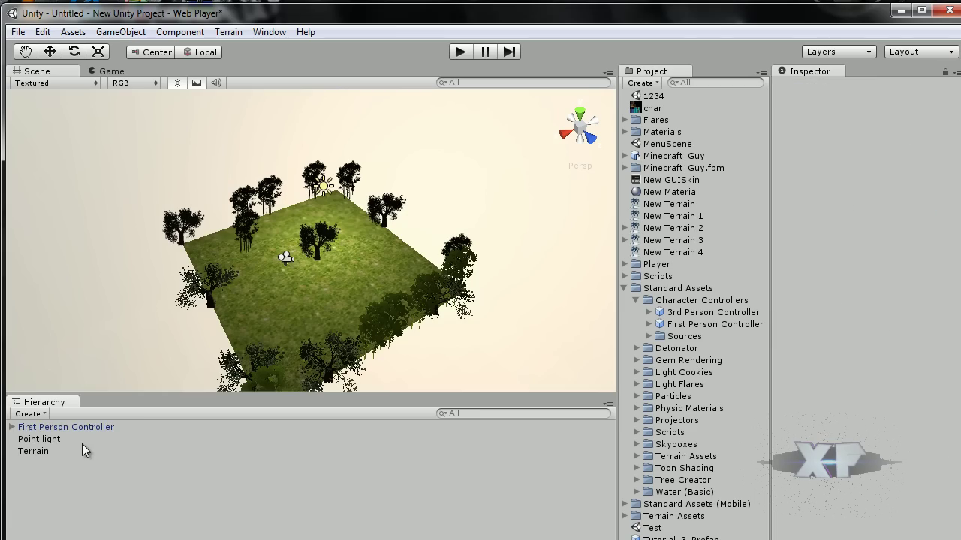
Move the First Person Controller above the ground and away from the central tree, to about Y 4.39 and Z 11.09
{"action": "left_click", "coordinate": [84, 426]}
{"action": "scroll", "coordinate": [331, 289], "scroll_direction": "up", "scroll_amount": 10}
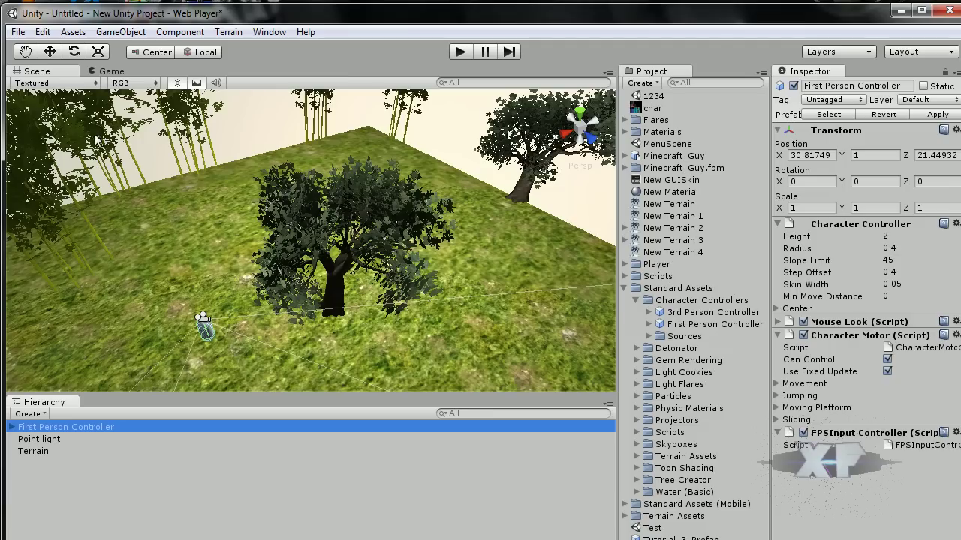
{"action": "left_click", "coordinate": [50, 51]}
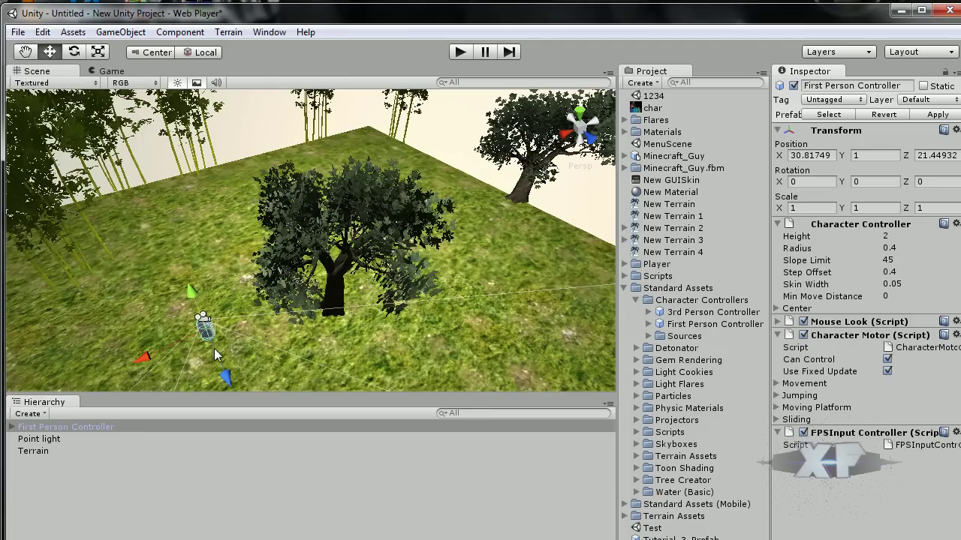
{"action": "mouse_move", "coordinate": [191, 290]}
{"action": "left_mouse_down"}
{"action": "mouse_move", "coordinate": [180, 257]}
{"action": "mouse_move", "coordinate": [194, 298]}
{"action": "left_mouse_up"}
{"action": "left_click_drag", "start_coordinate": [207, 334], "coordinate": [162, 229]}
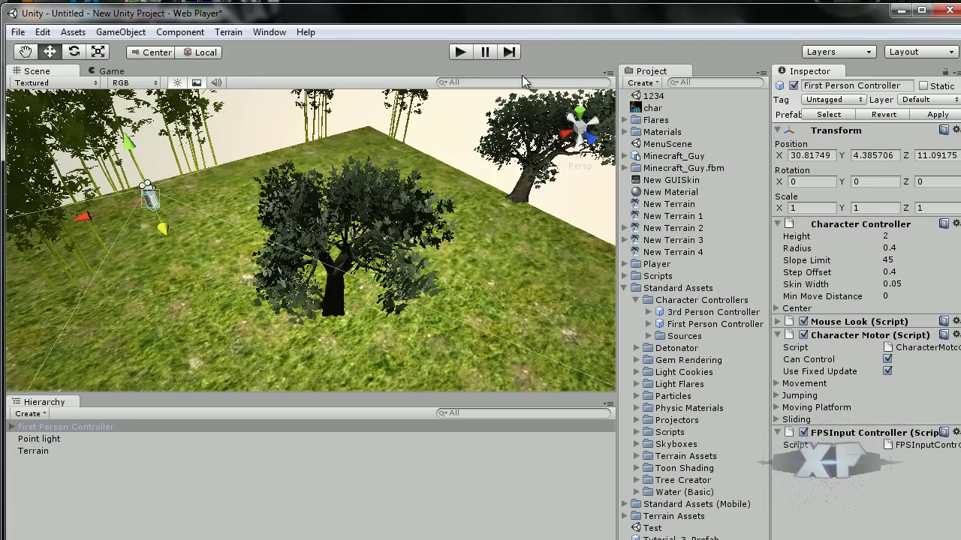
Playtest the scene by walking the First Person Controller among the trees and off the terrain's edge, and stop the game
{"action": "left_click", "coordinate": [460, 53]}
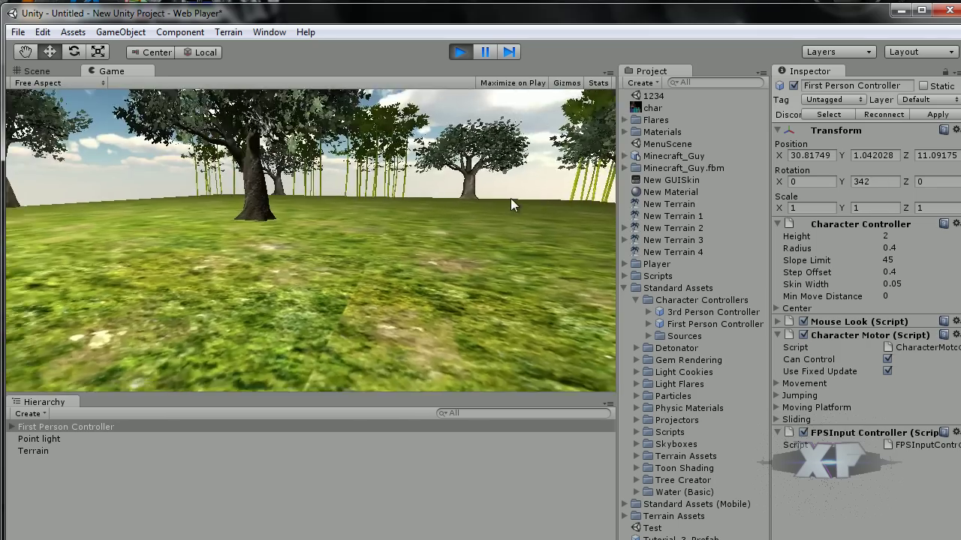
{"action": "key", "text": "w"}
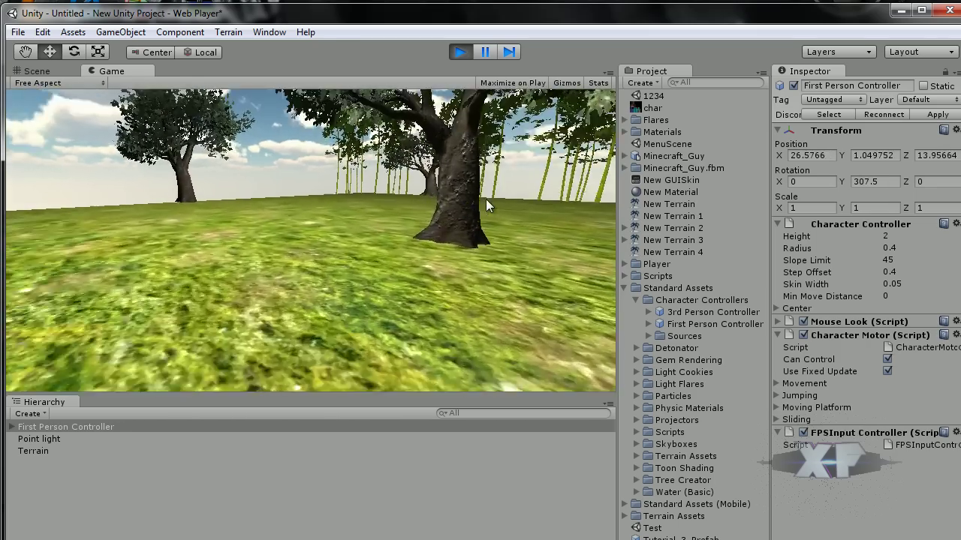
{"action": "key", "text": "w"}
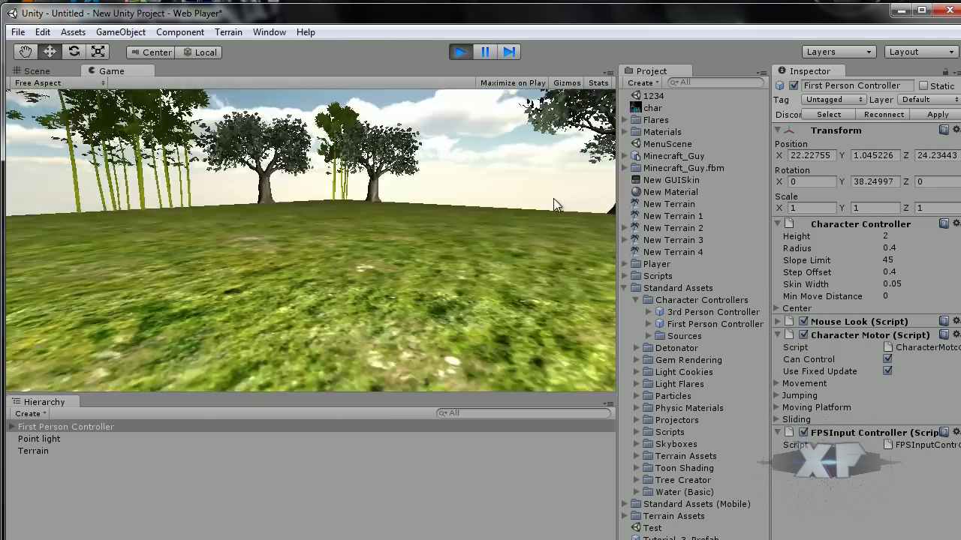
{"action": "key", "text": "w"}
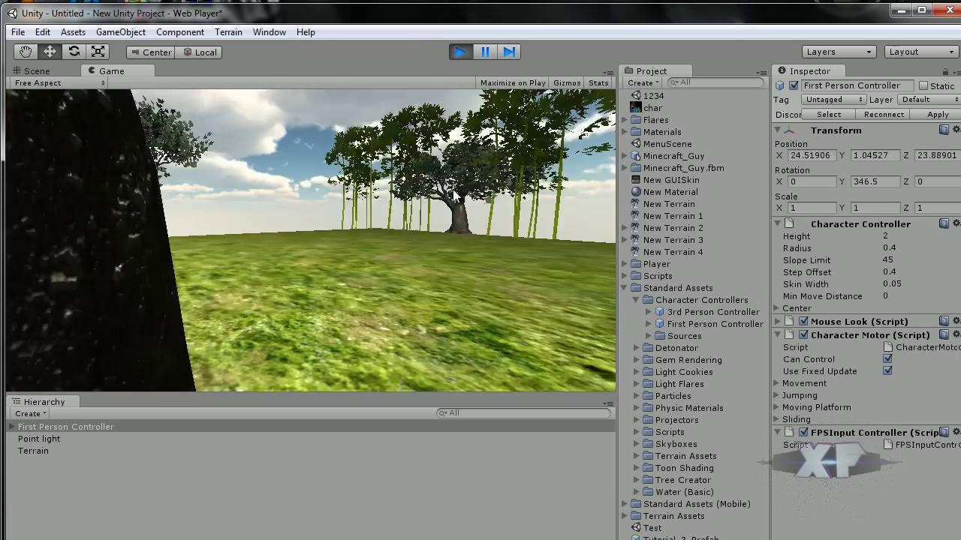
{"action": "key", "text": "w"}
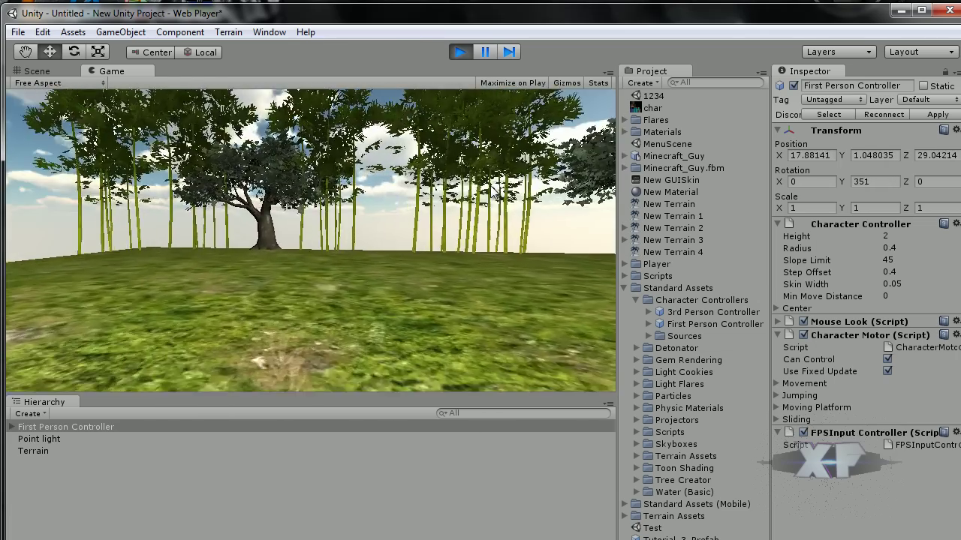
{"action": "key", "text": "w"}
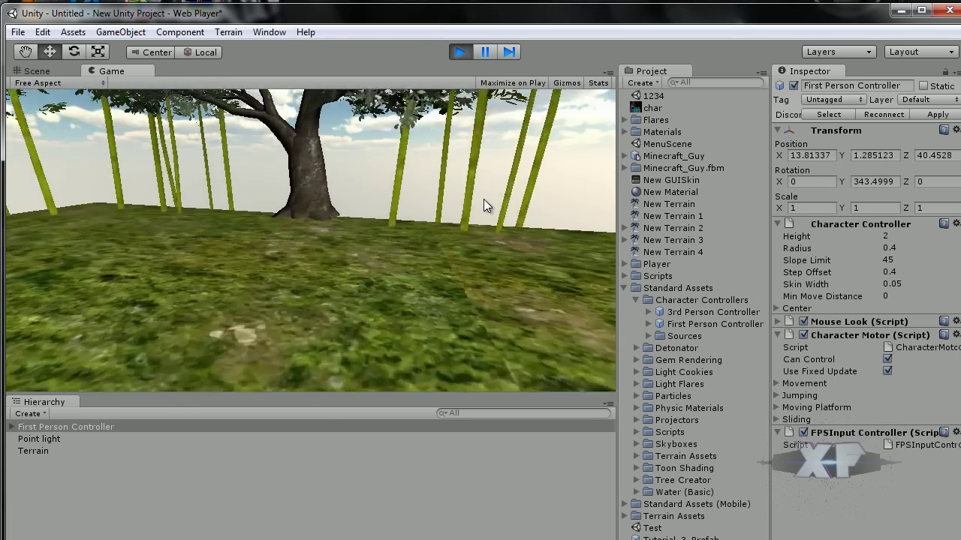
{"action": "key", "text": "w"}
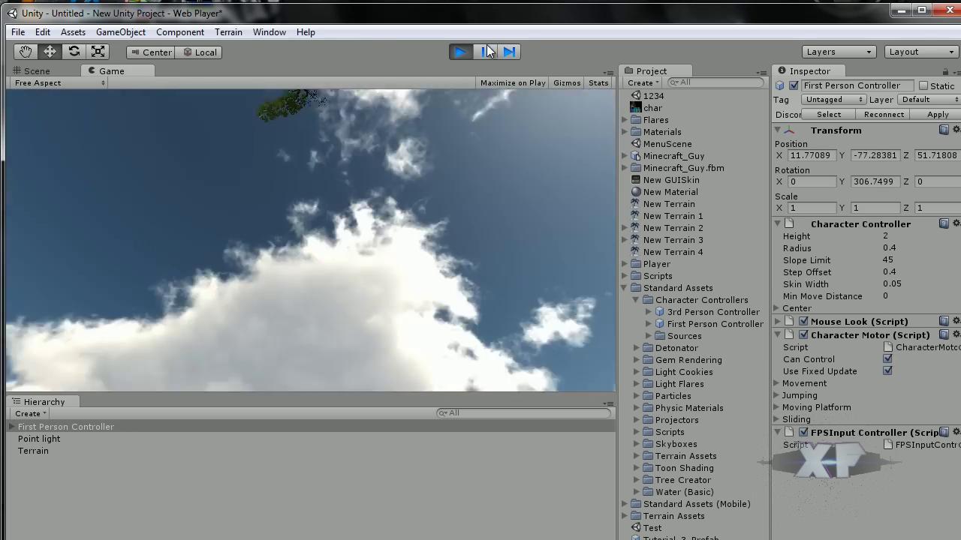
{"action": "left_click", "coordinate": [460, 52]}
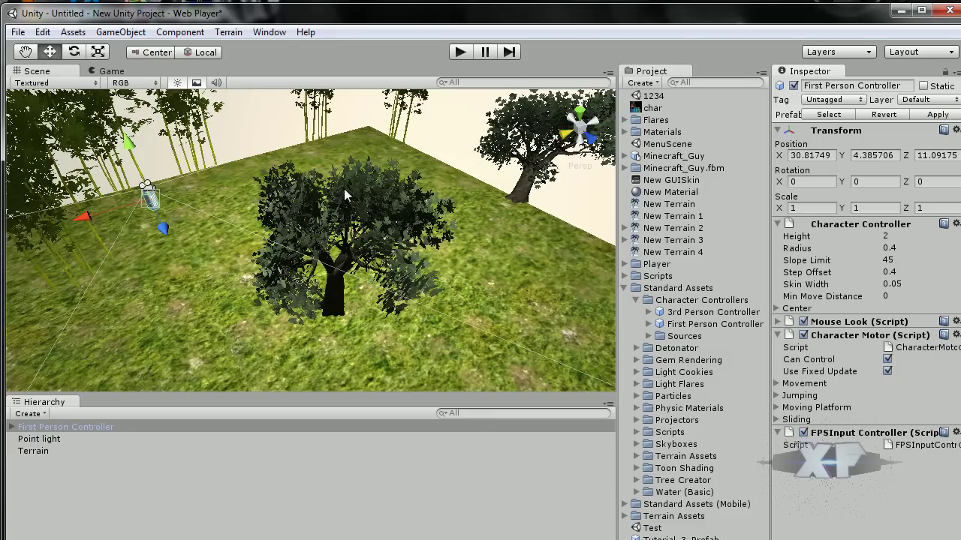
Collapse the Character Controllers and Standard Assets folders in the project and show the whole terrain
{"action": "left_click", "coordinate": [635, 299]}
{"action": "left_click", "coordinate": [624, 288]}
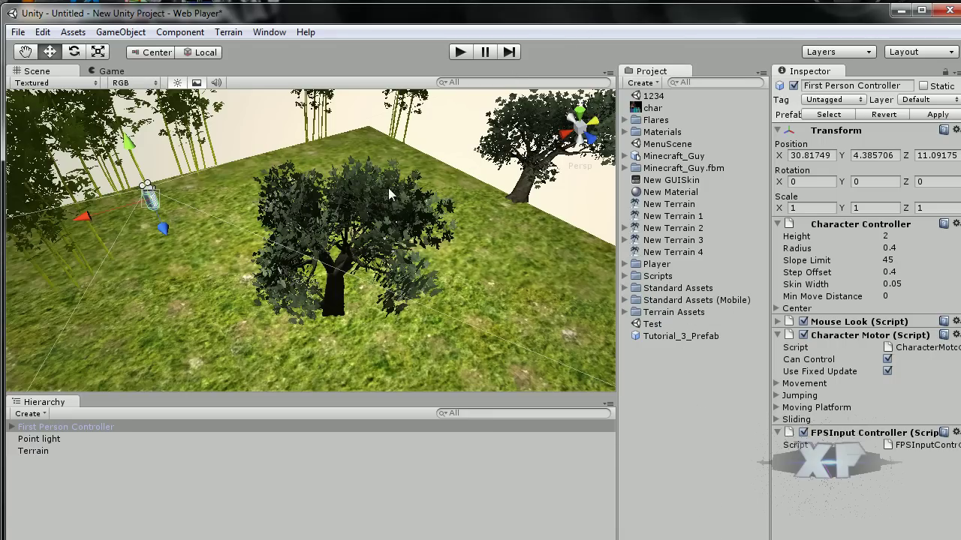
{"action": "scroll", "coordinate": [388, 189], "scroll_direction": "down", "scroll_amount": 10}
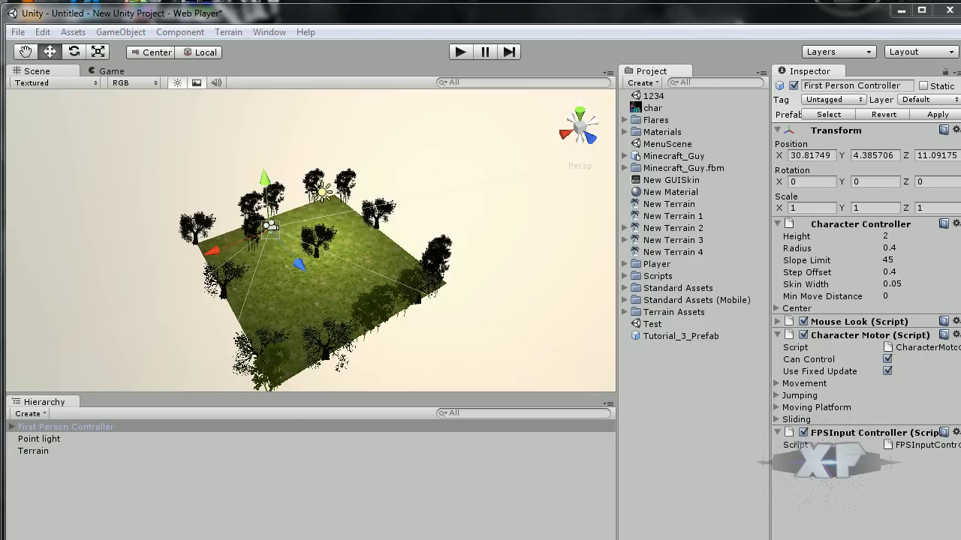
Open the build settings and save the current scene as tut in the project's Assets folder
{"action": "left_click", "coordinate": [18, 33]}
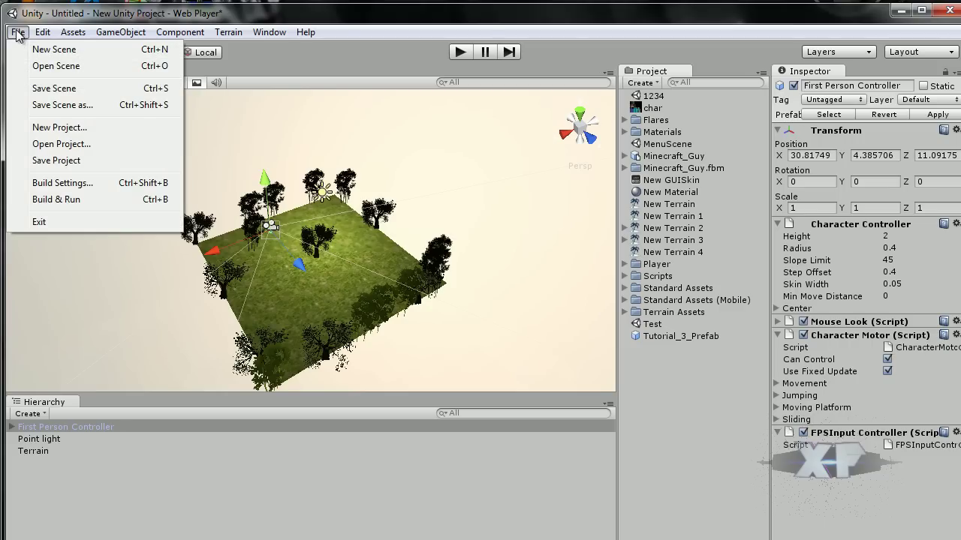
{"action": "left_click", "coordinate": [66, 183]}
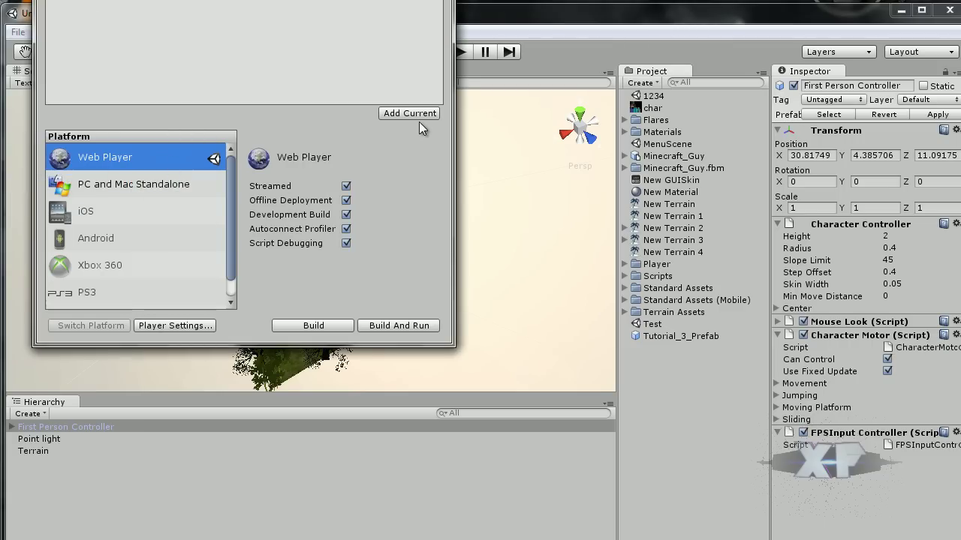
{"action": "left_click", "coordinate": [459, 326]}
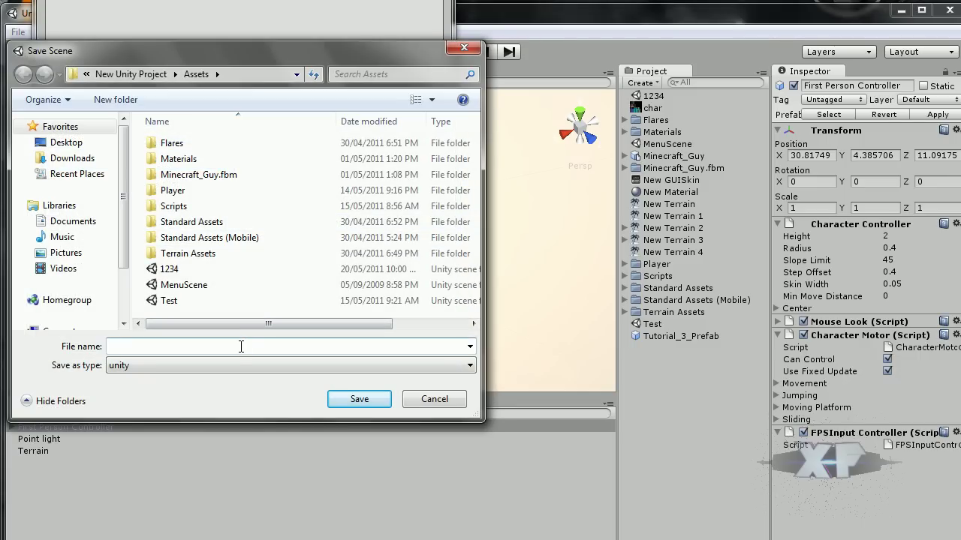
{"action": "type", "text": "tui"}
{"action": "key", "text": "BackSpace"}
{"action": "type", "text": "t"}
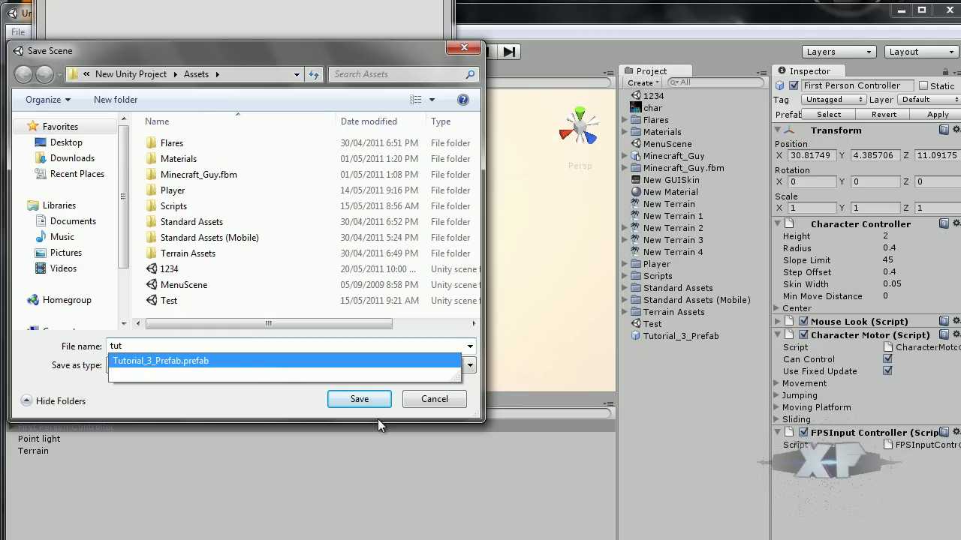
{"action": "left_click", "coordinate": [365, 399]}
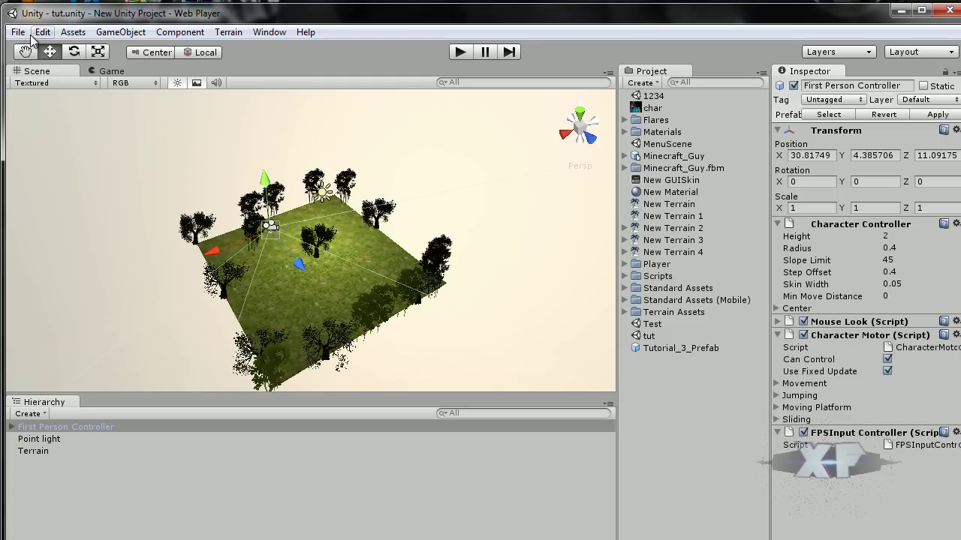
Open the project's quality settings and check the levels available for the default standalone quality
{"action": "left_click", "coordinate": [19, 33]}
{"action": "mouse_move", "coordinate": [43, 31]}
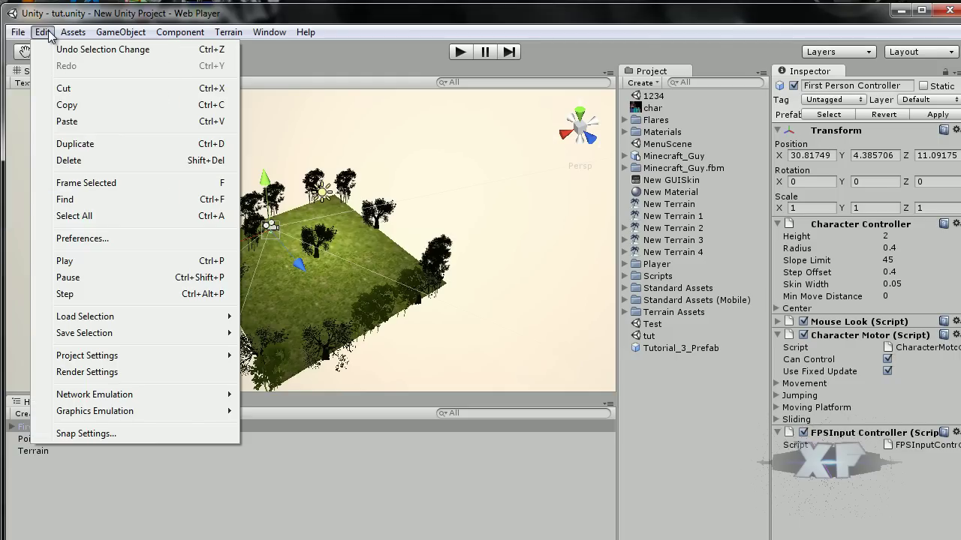
{"action": "mouse_move", "coordinate": [108, 359]}
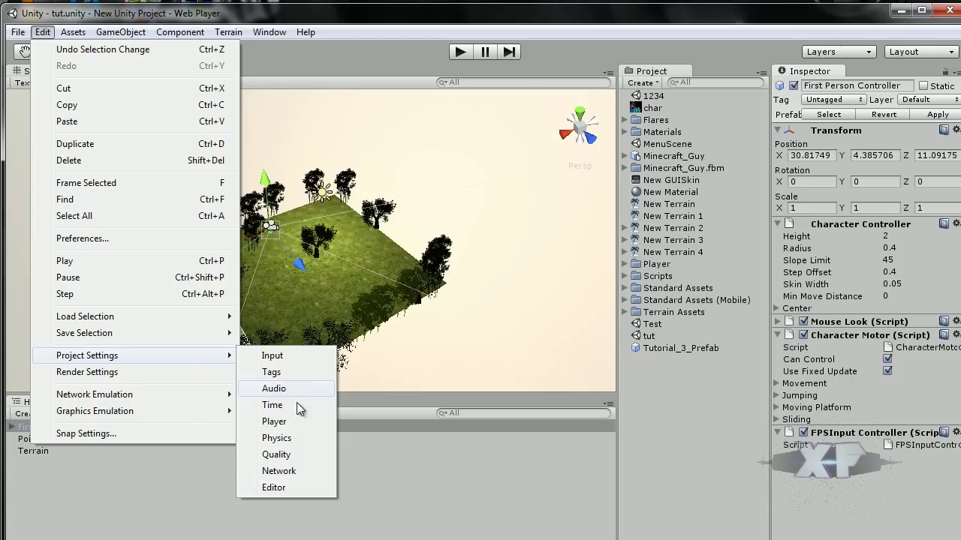
{"action": "left_click", "coordinate": [274, 454]}
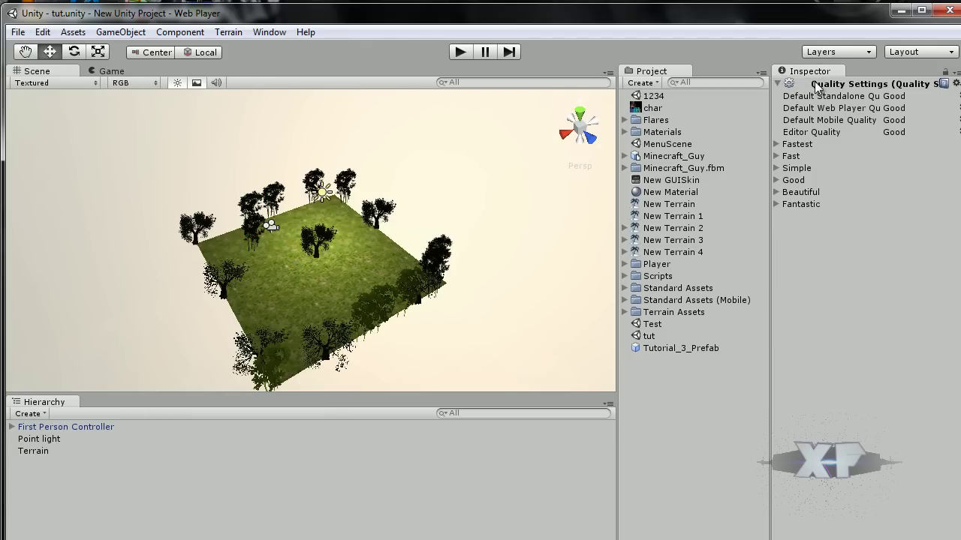
{"action": "left_click", "coordinate": [934, 98]}
{"action": "left_click", "coordinate": [903, 166]}
{"action": "left_click", "coordinate": [912, 96]}
{"action": "key", "text": "Escape"}
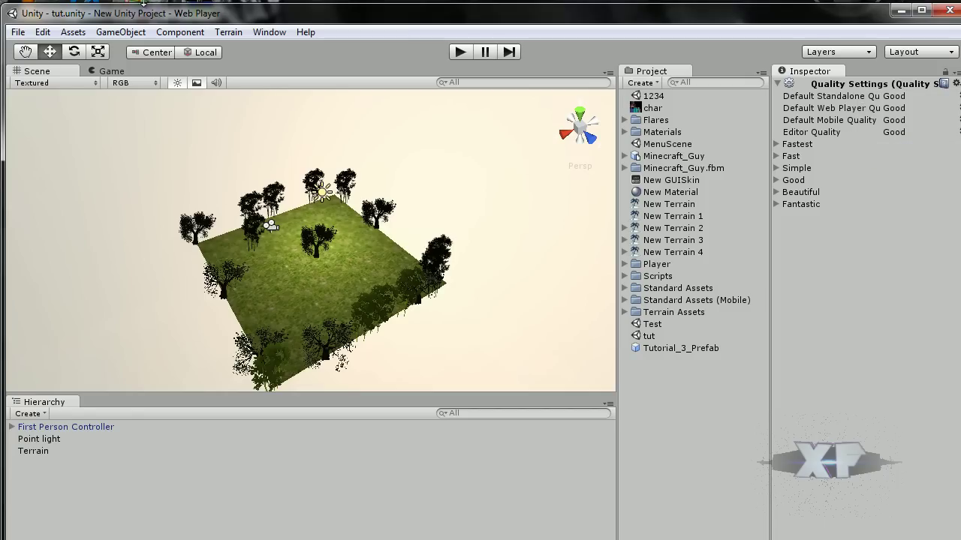
Check which network emulation and graphics emulation options the editor offers
{"action": "left_click", "coordinate": [43, 32]}
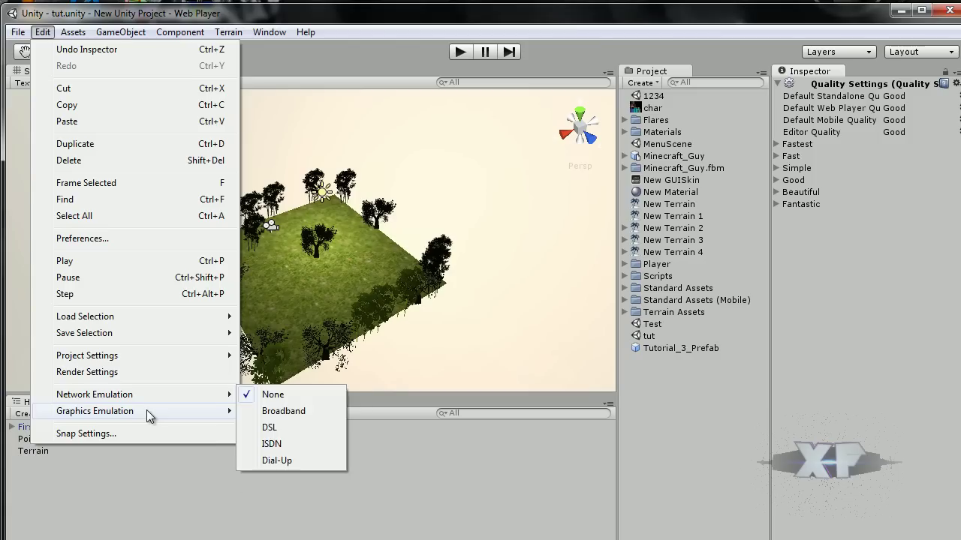
{"action": "mouse_move", "coordinate": [152, 398]}
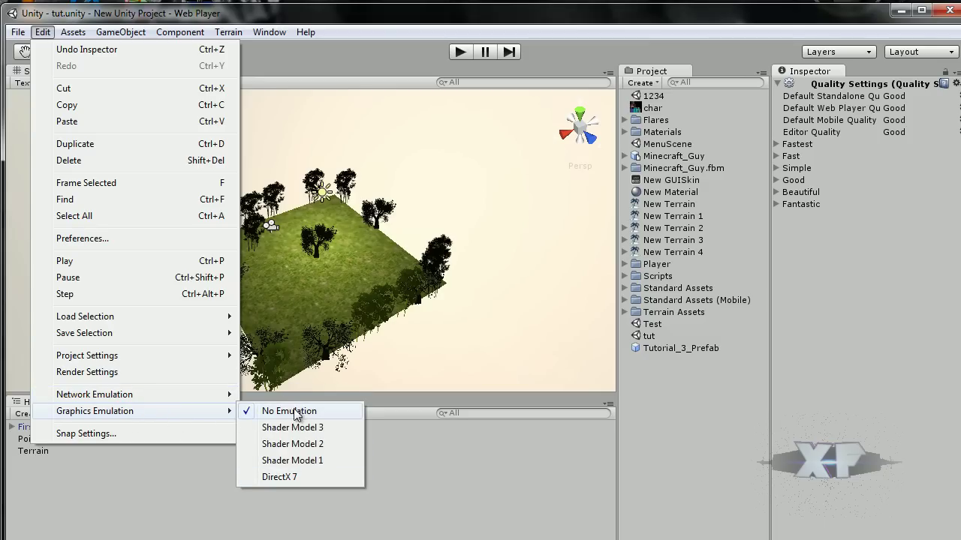
Open the build settings and start a build for the Web Player platform
{"action": "mouse_move", "coordinate": [17, 35]}
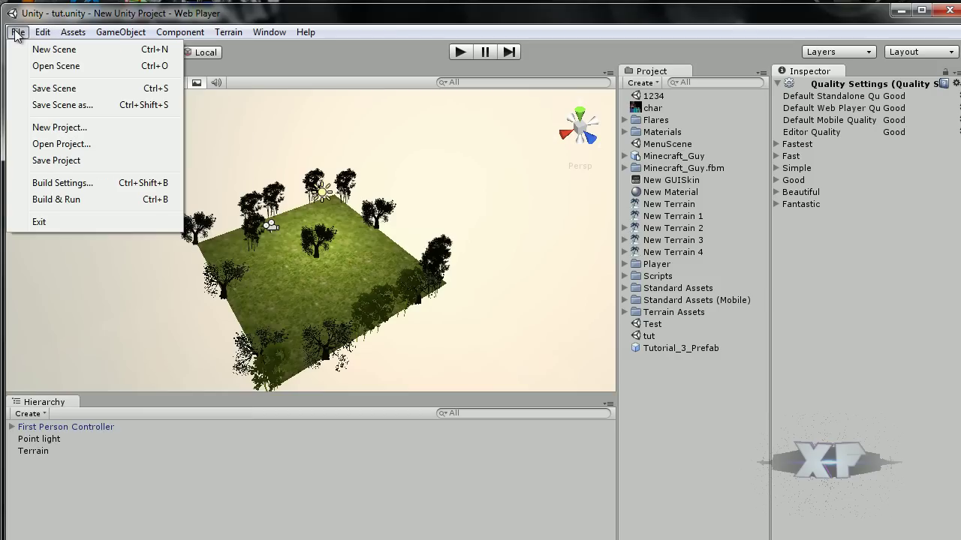
{"action": "left_click", "coordinate": [64, 183]}
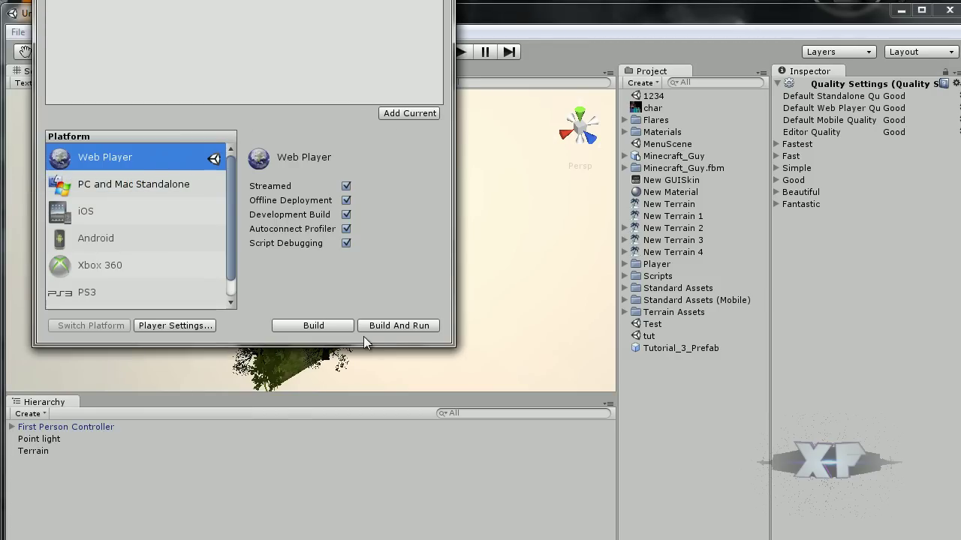
{"action": "left_click", "coordinate": [328, 326]}
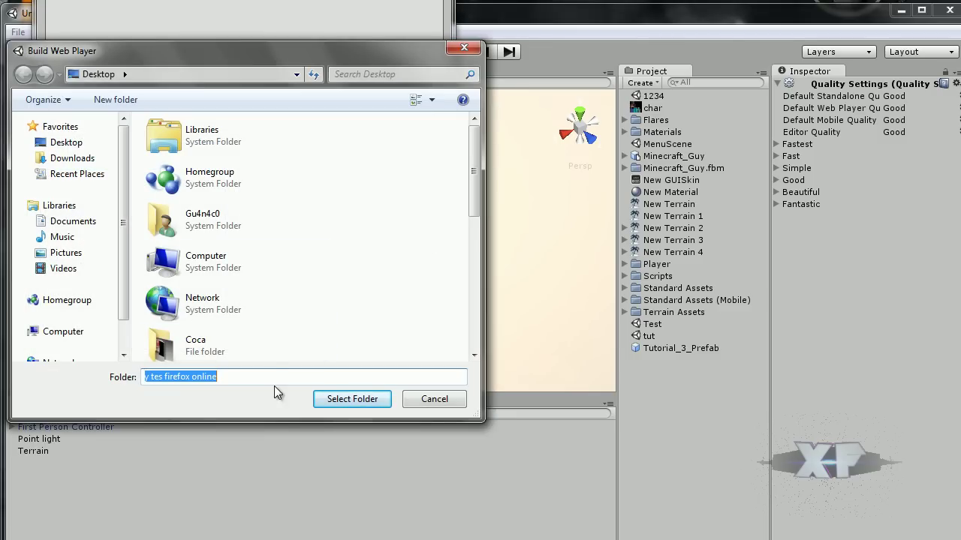
Create a folder named Internet game tut on the Desktop and build the web player into it
{"action": "right_click", "coordinate": [401, 173]}
{"action": "mouse_move", "coordinate": [439, 299]}
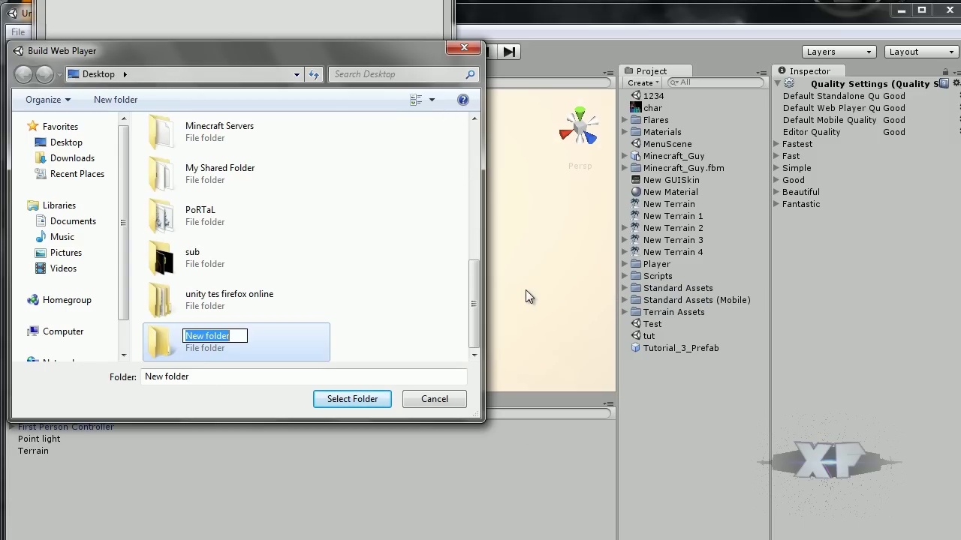
{"action": "type", "text": "Internet "}
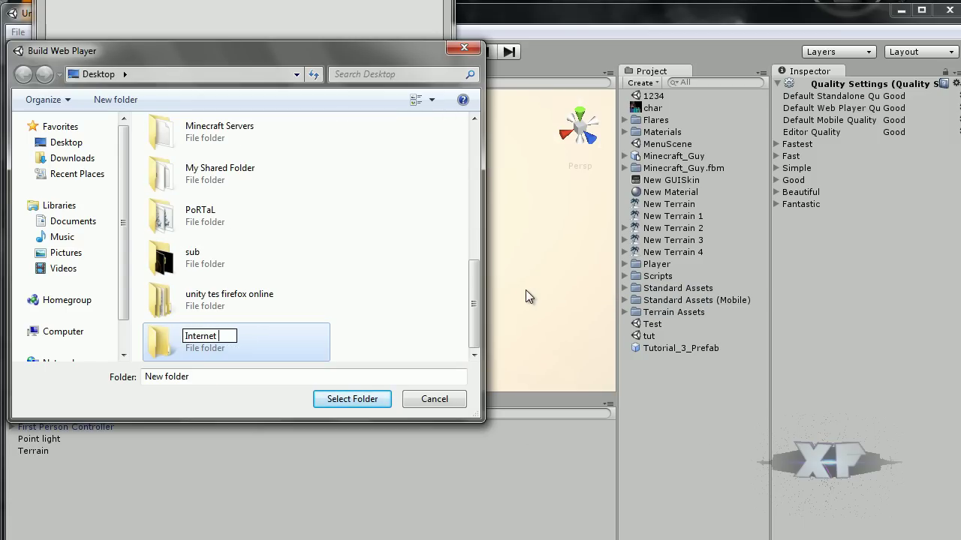
{"action": "type", "text": "game tut"}
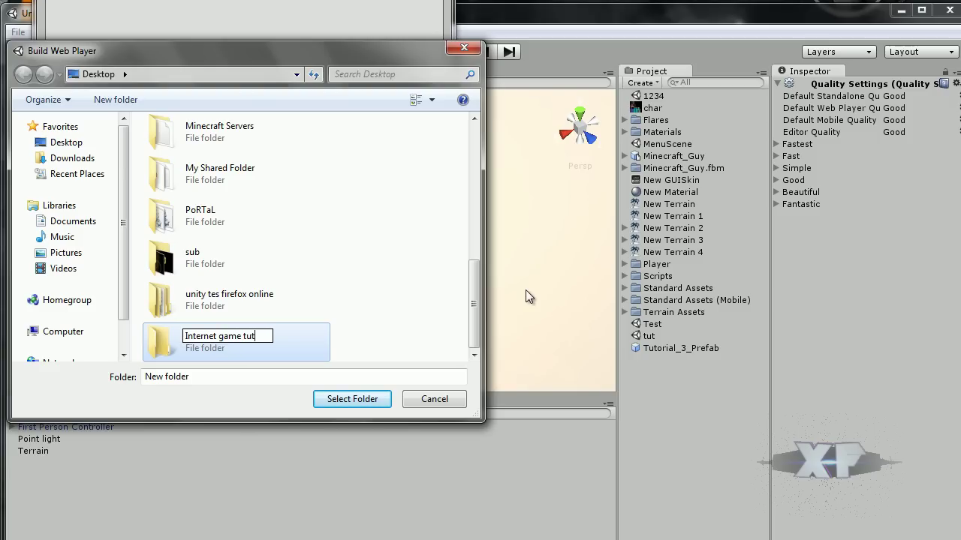
{"action": "left_click", "coordinate": [243, 344]}
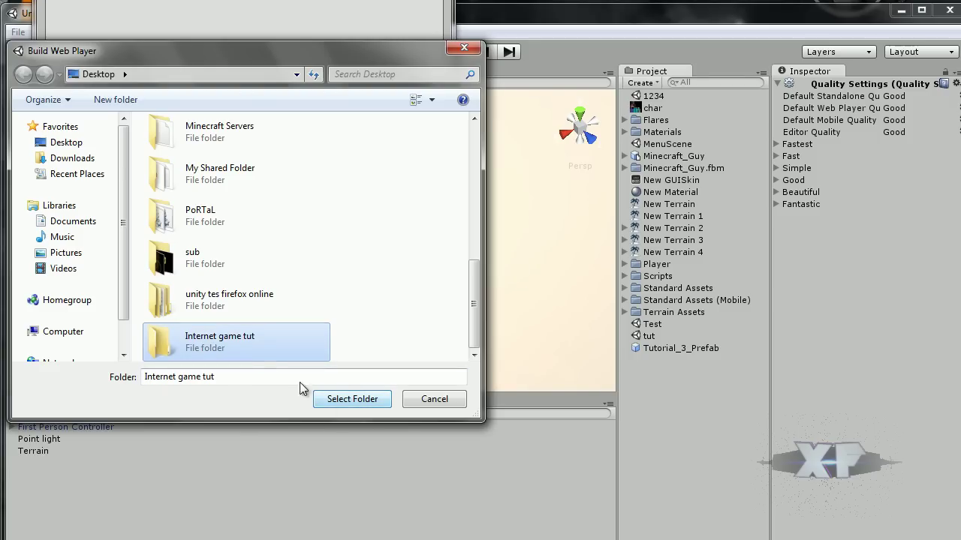
{"action": "double_click", "coordinate": [242, 344]}
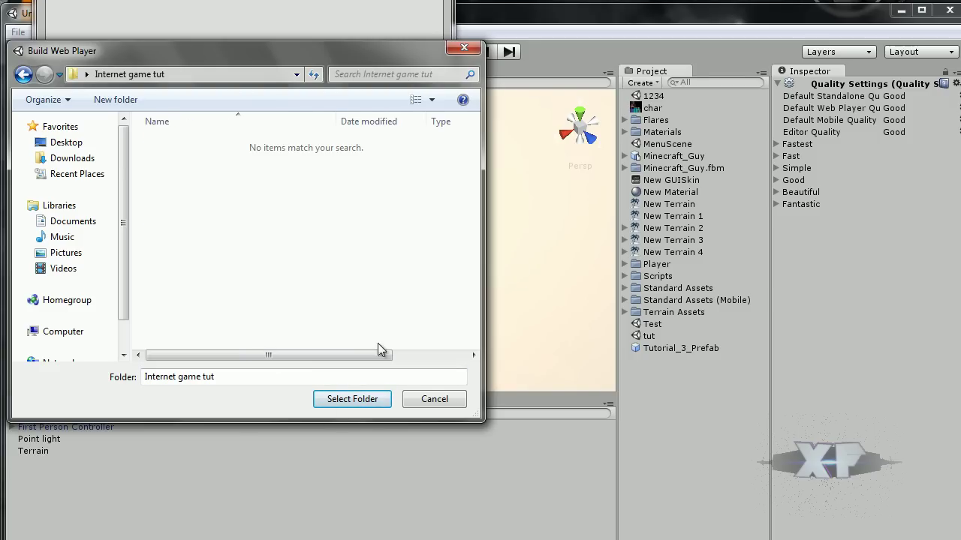
{"action": "left_click", "coordinate": [343, 401]}
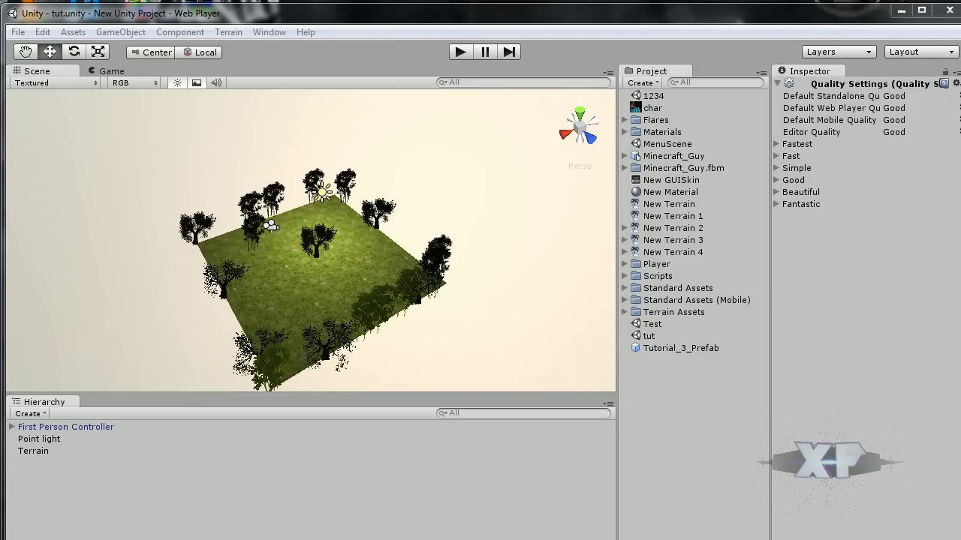
Minimize Unity and move the Internet game tut folder to an empty area in the middle of the desktop
{"action": "left_click", "coordinate": [900, 10]}
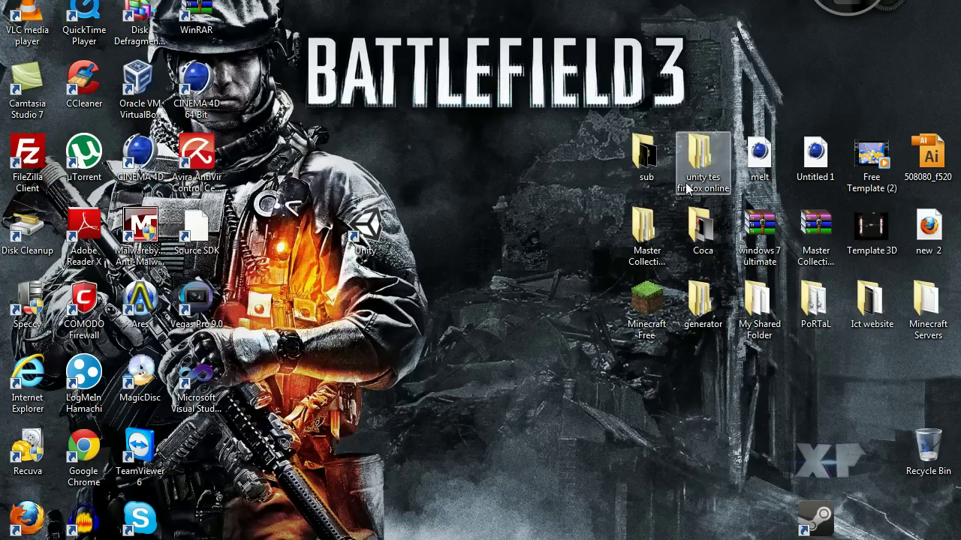
{"action": "left_click_drag", "start_coordinate": [365, 469], "coordinate": [533, 379]}
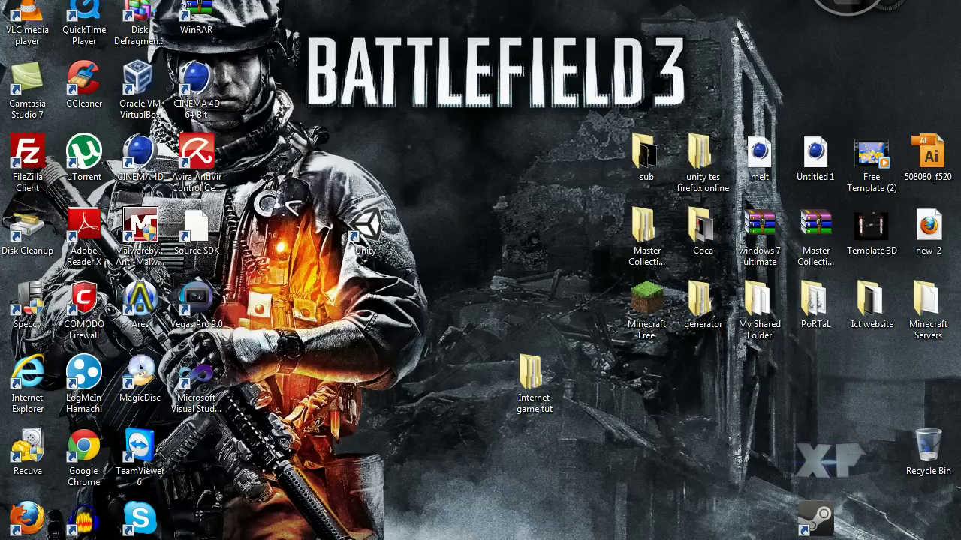
Open the Internet game tut folder, return to the desktop and place the folder beside the generator folder
{"action": "double_click", "coordinate": [539, 391]}
{"action": "double_click", "coordinate": [253, 30]}
{"action": "left_click_drag", "start_coordinate": [258, 81], "coordinate": [259, 30]}
{"action": "left_click_drag", "start_coordinate": [271, 174], "coordinate": [297, 27]}
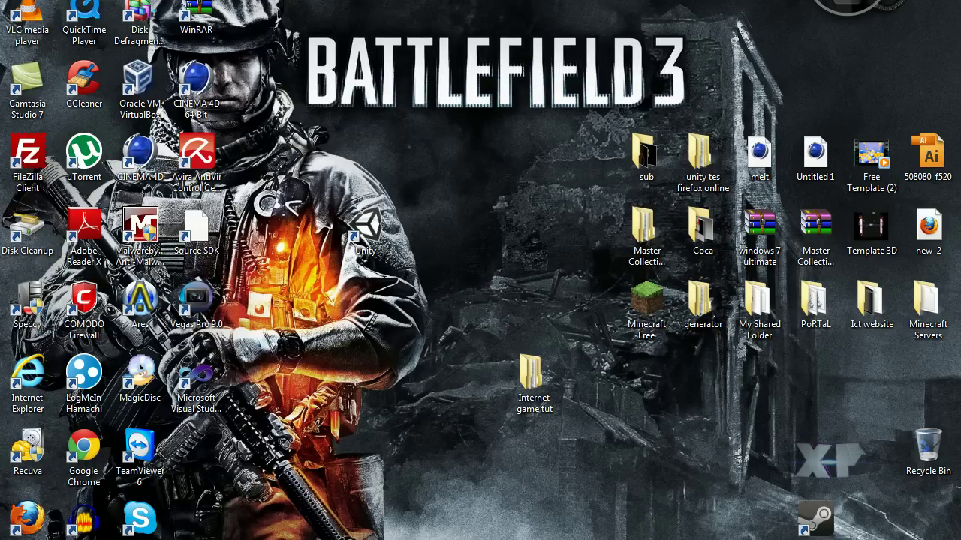
{"action": "left_click_drag", "start_coordinate": [530, 371], "coordinate": [644, 301]}
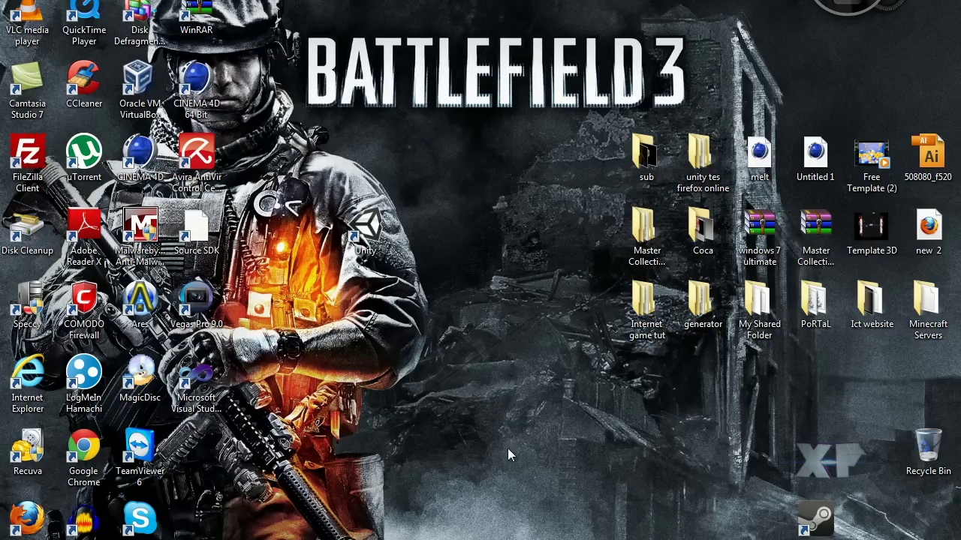